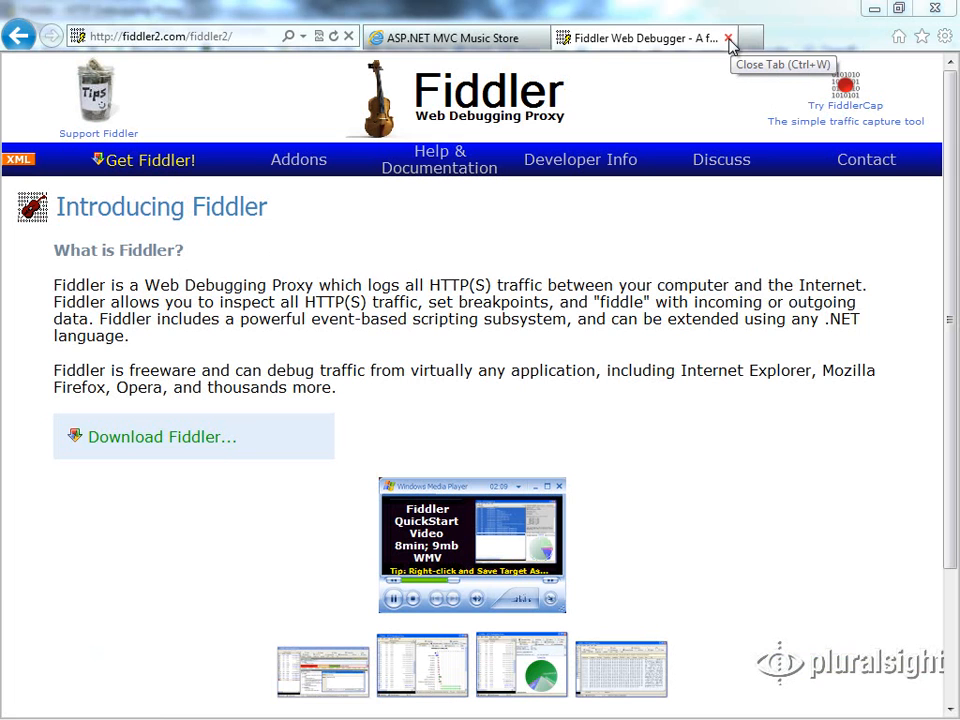
Close the Fiddler website tab, switch to the Fiddler application and start capturing traffic
click(730, 40)
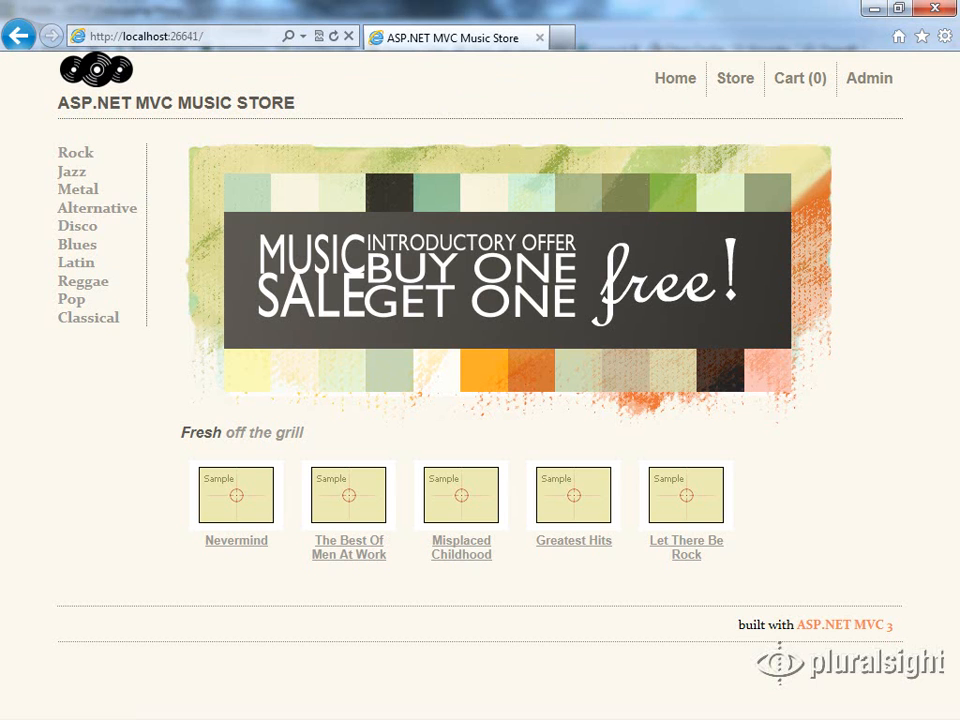
key(alt+Tab)
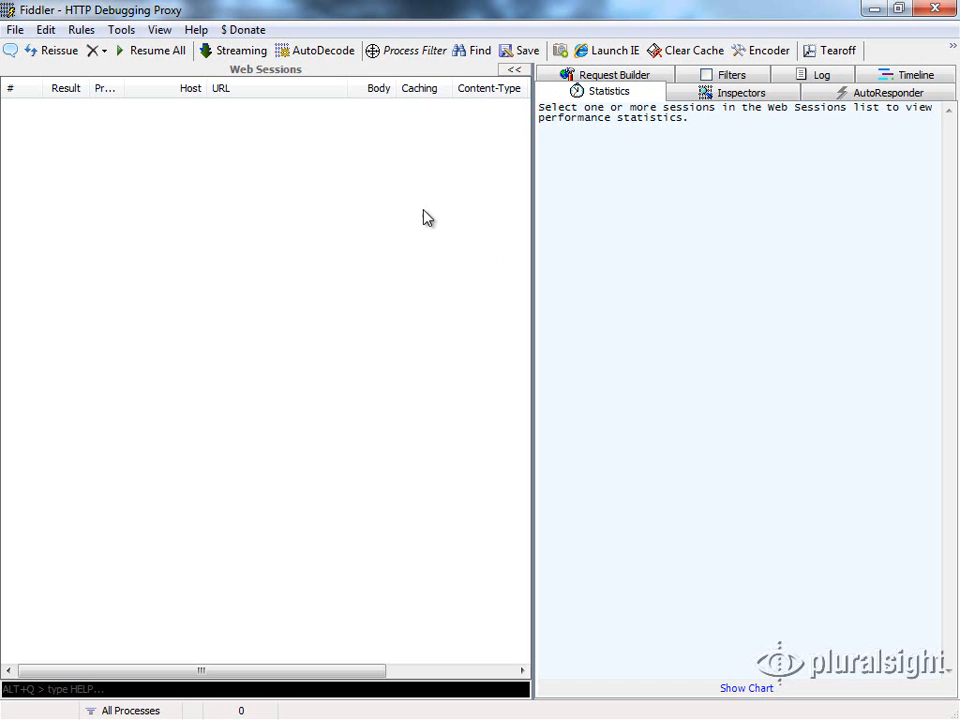
click(12, 30)
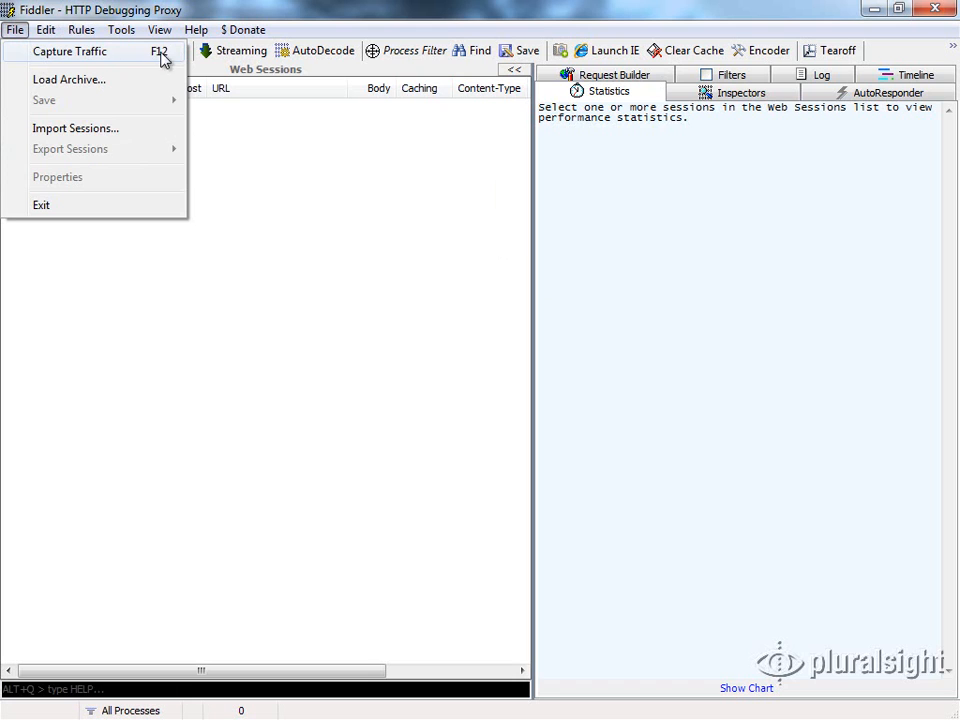
click(24, 58)
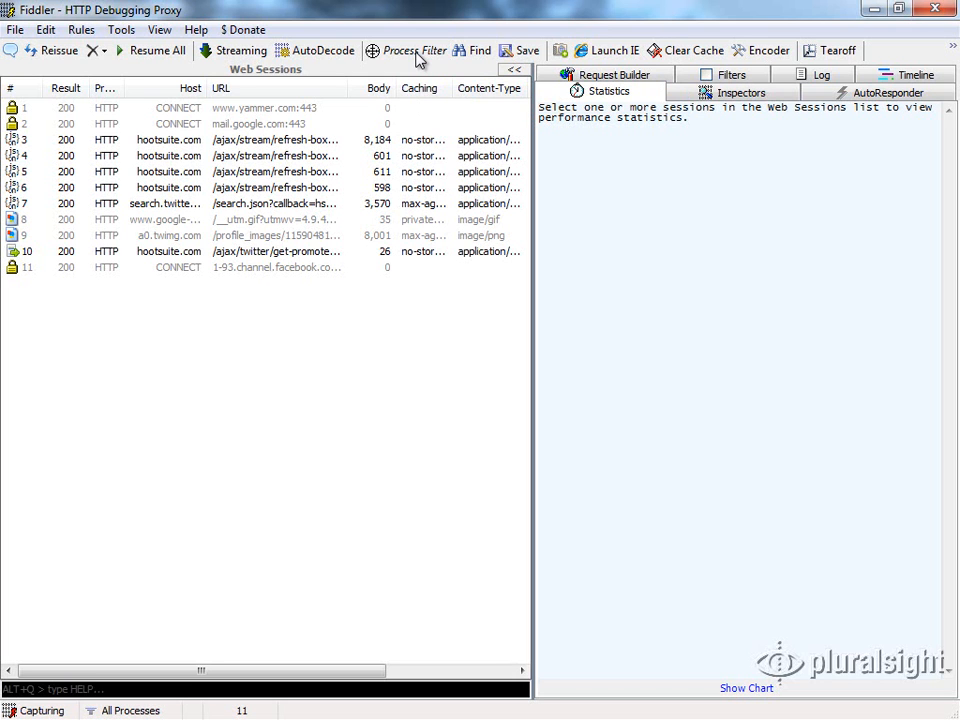
Remove all captured web sessions and stop capturing traffic
click(105, 51)
click(106, 51)
click(104, 52)
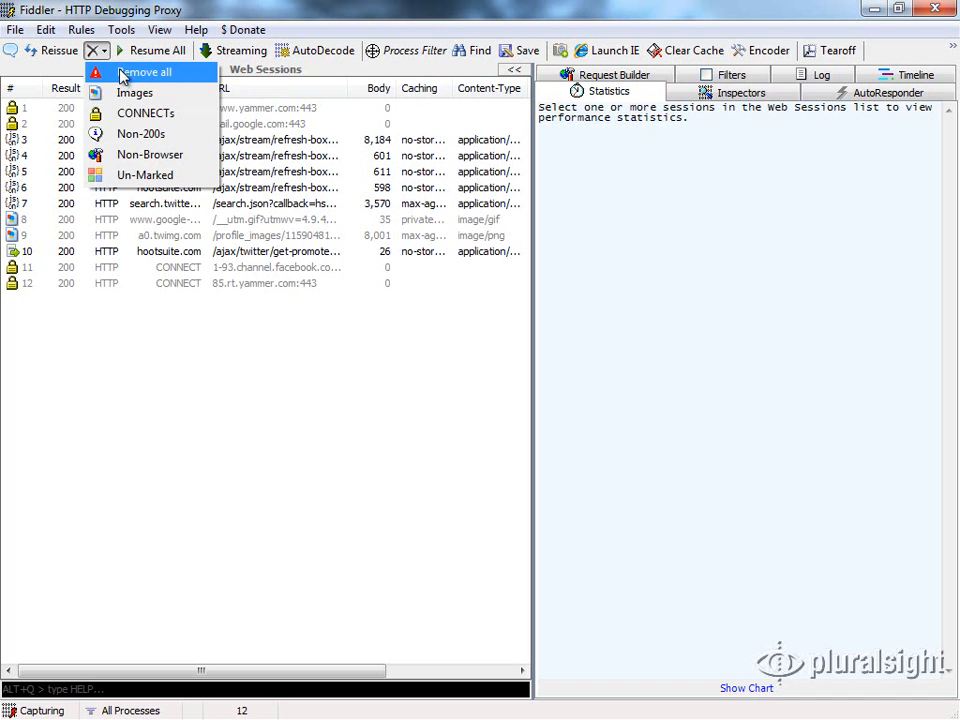
click(121, 76)
click(17, 30)
click(47, 58)
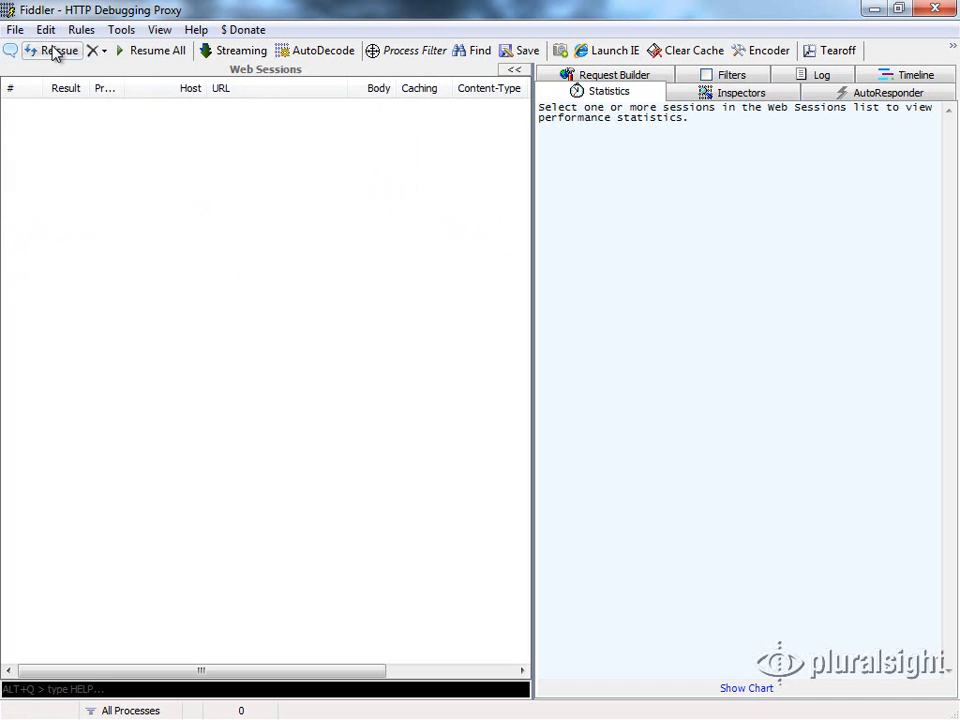
Arrange Fiddler and the music store browser side by side, with the browser on the right half of the screen
double_click(804, 17)
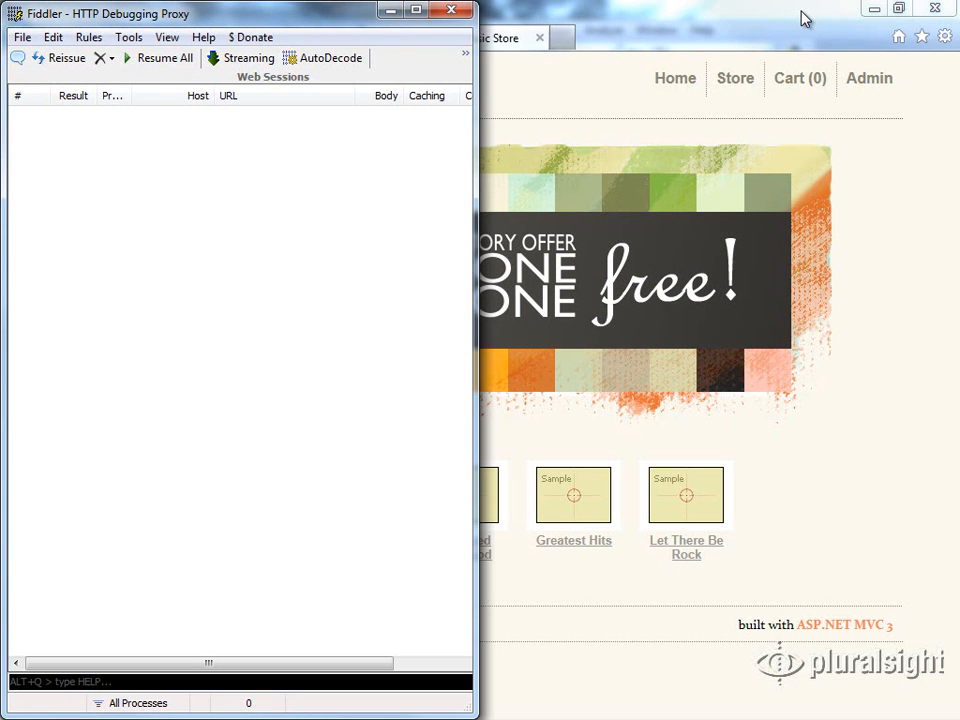
click(745, 20)
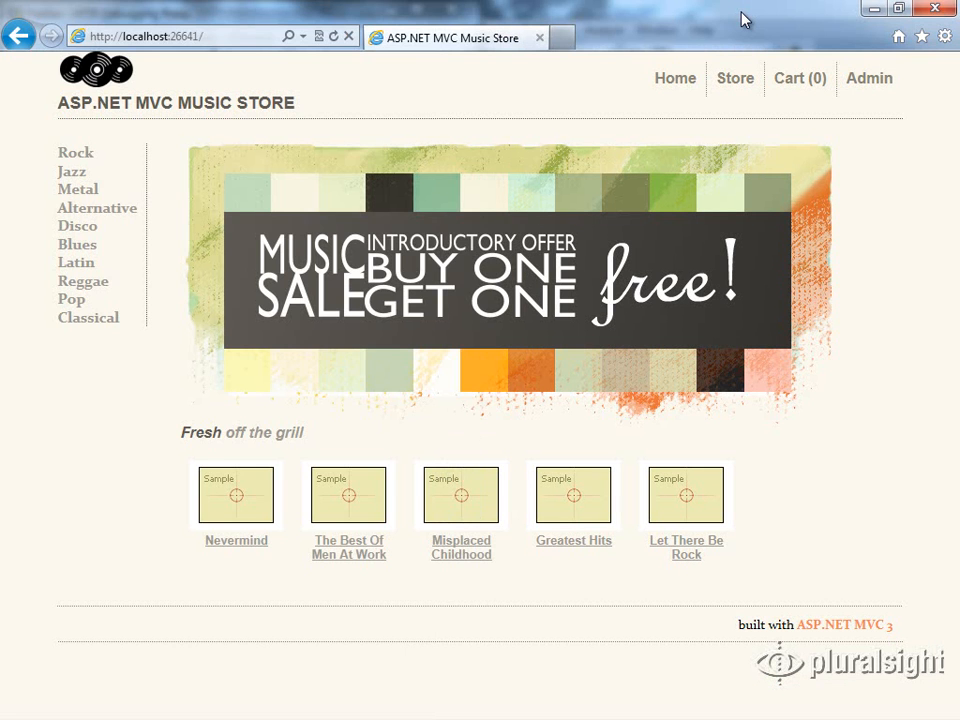
key(super+Right)
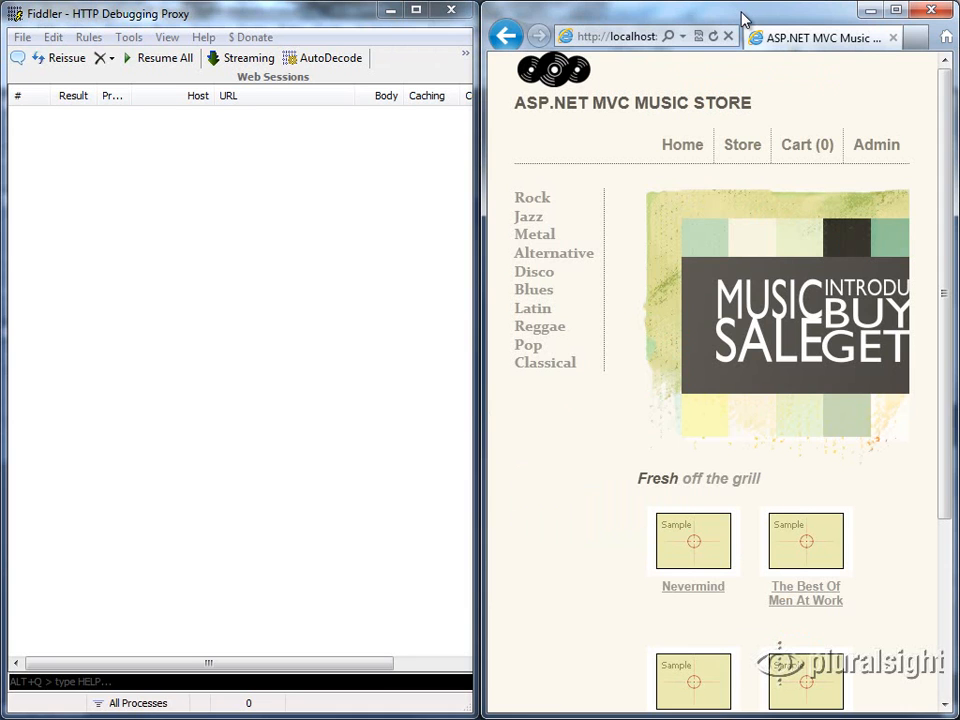
Set Fiddler's process filter to the Internet Explorer window showing the music store
click(466, 60)
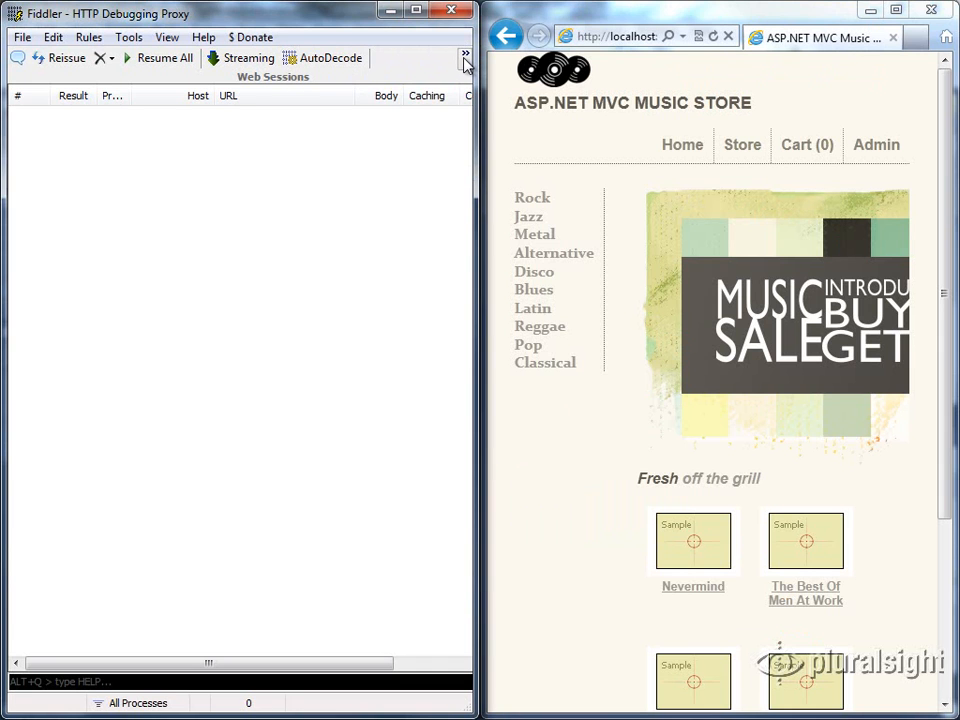
click(466, 60)
drag(327, 88, 685, 76)
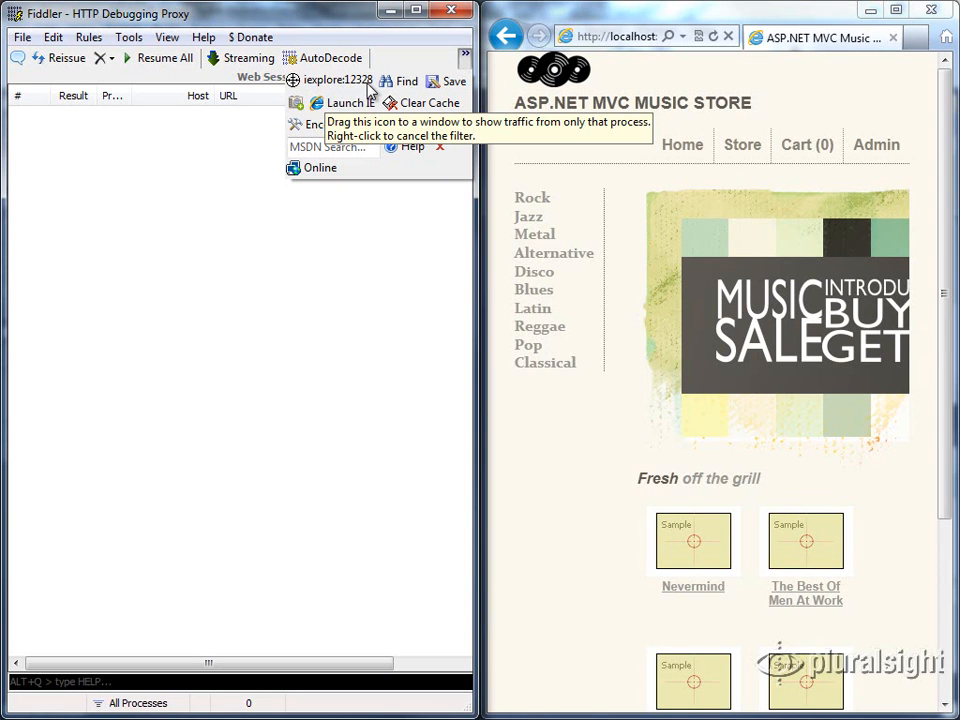
click(300, 31)
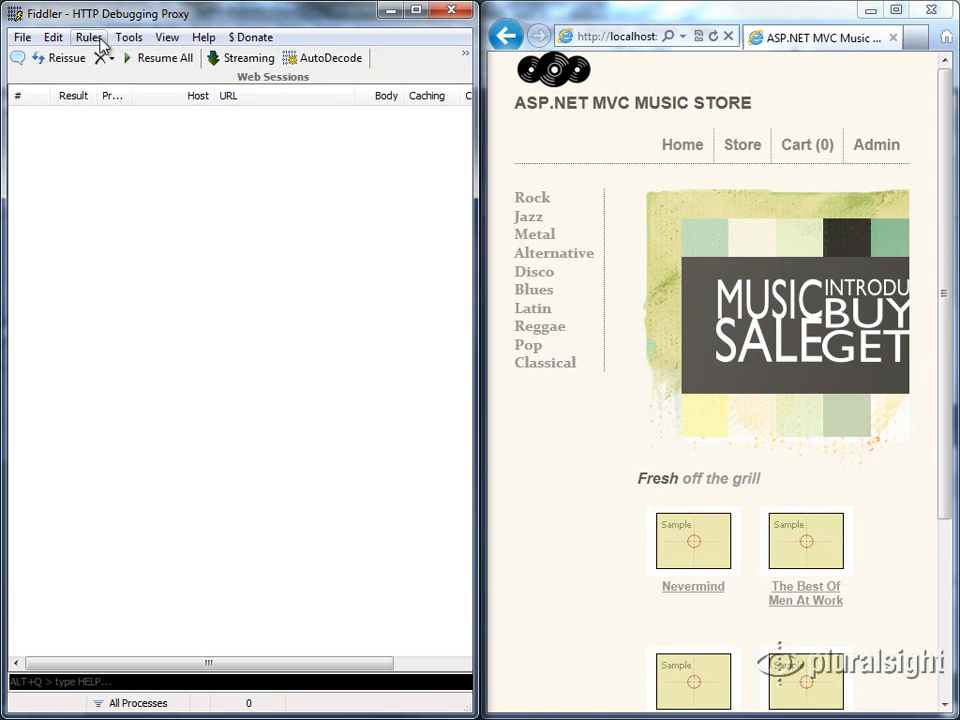
Start capturing traffic again and widen the browser window so it covers most of Fiddler
click(22, 38)
click(45, 62)
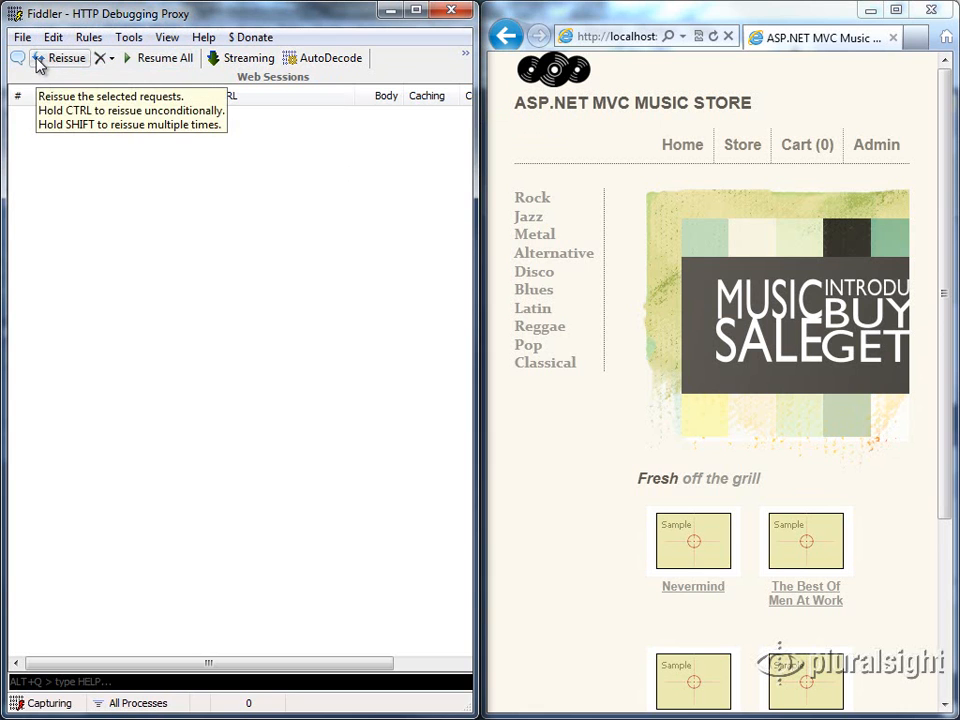
drag(482, 133, 192, 143)
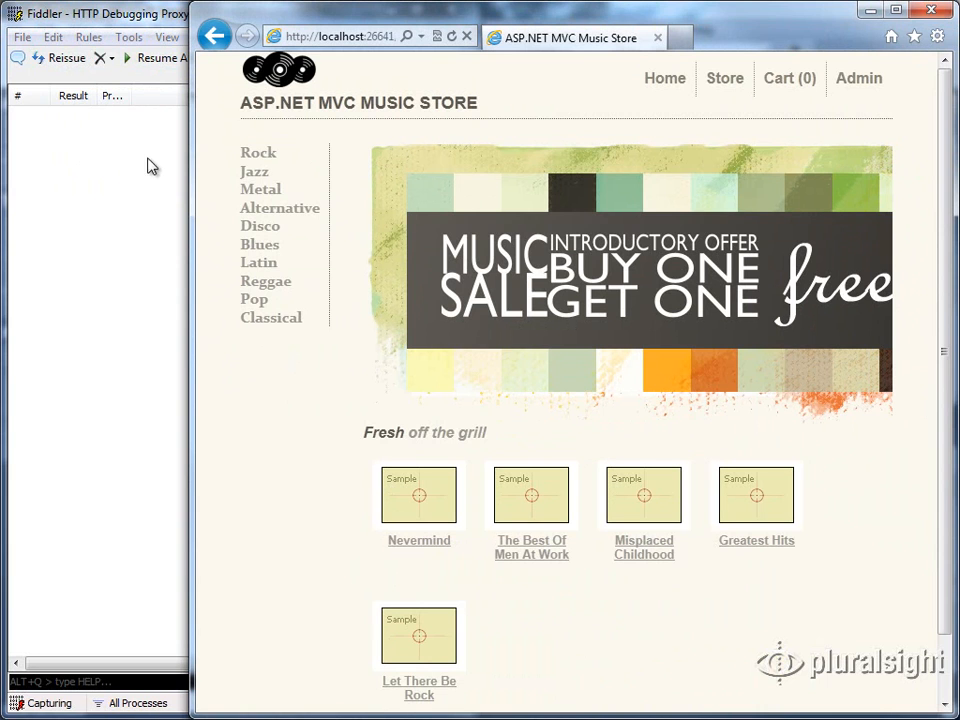
Load the store's home page and open the Rock album "For Those About To Rock We Salute You"
click(293, 108)
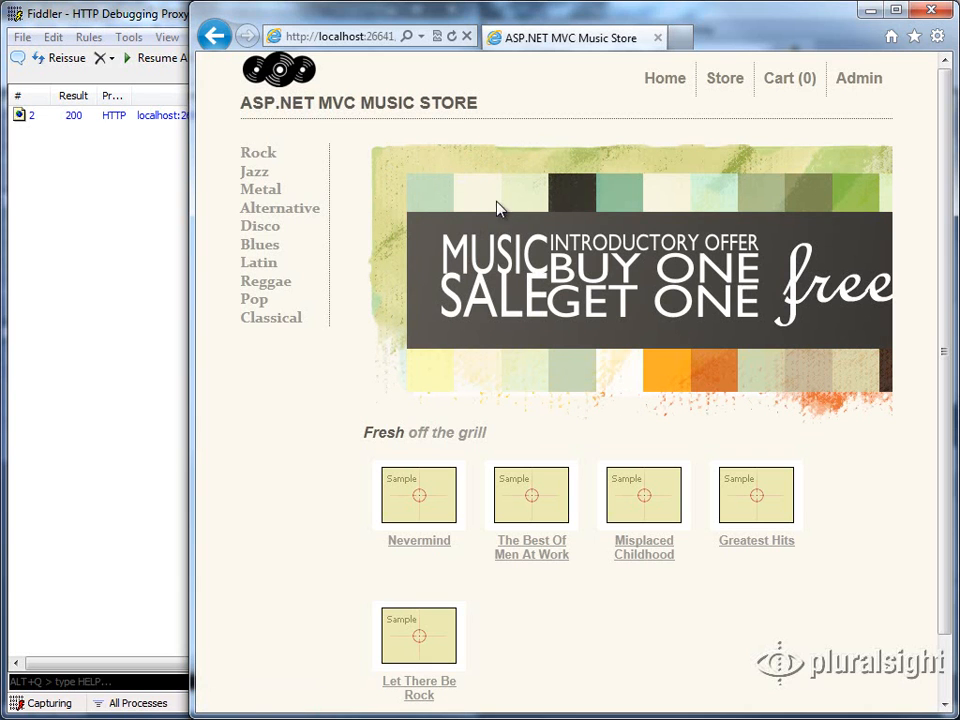
click(258, 160)
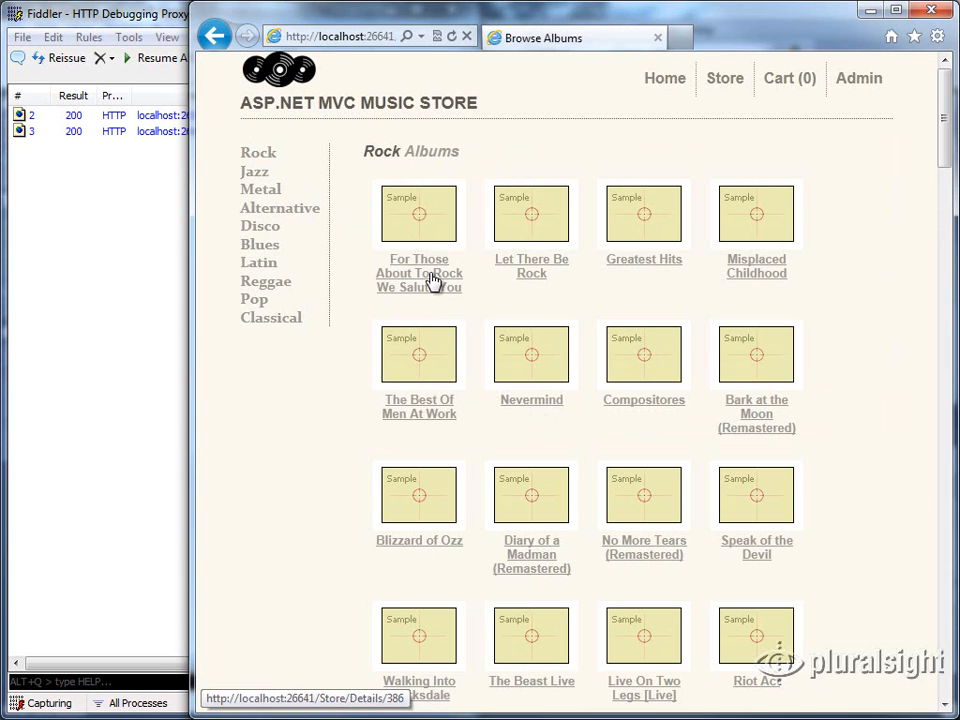
click(432, 282)
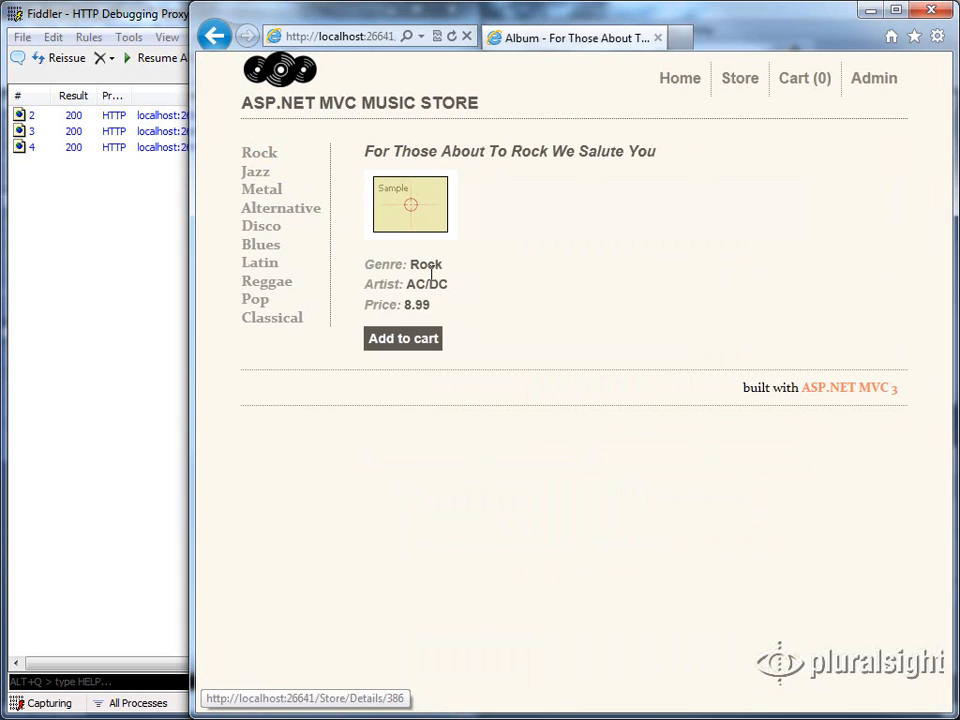
Browse the Disco albums and add "MacArthur Park Suite" to the cart
click(255, 230)
click(510, 262)
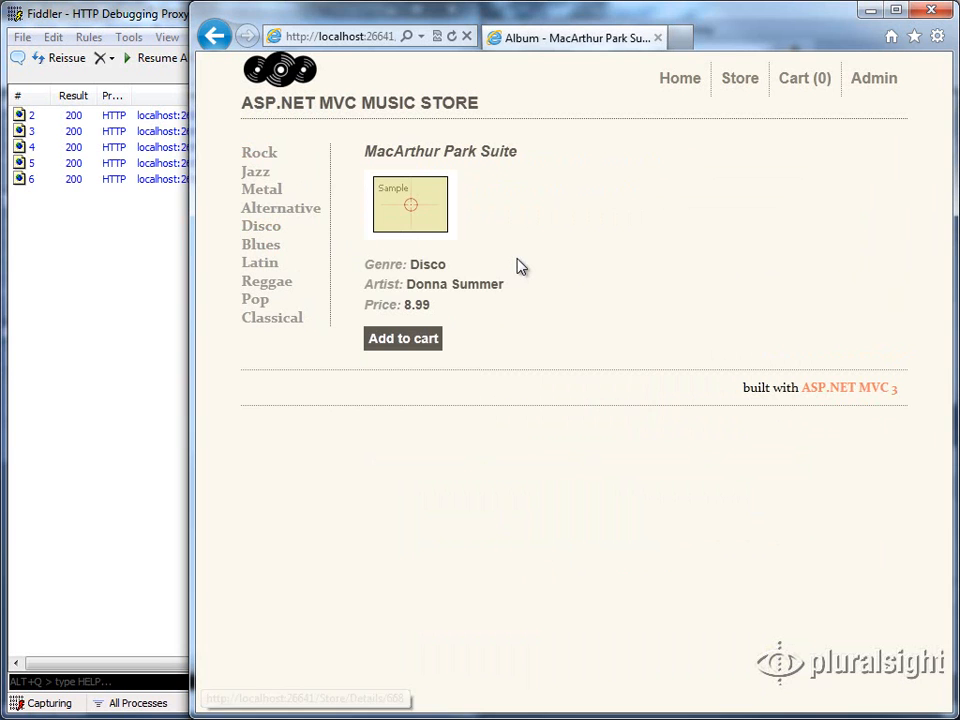
click(416, 340)
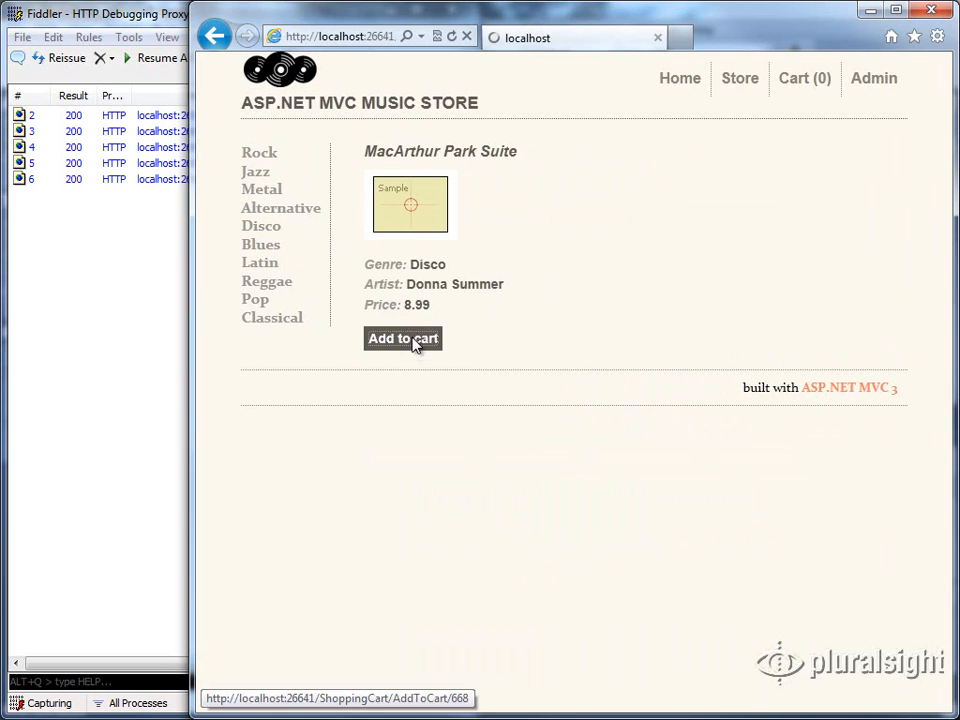
Browse the Reggae albums and close the browser
click(270, 287)
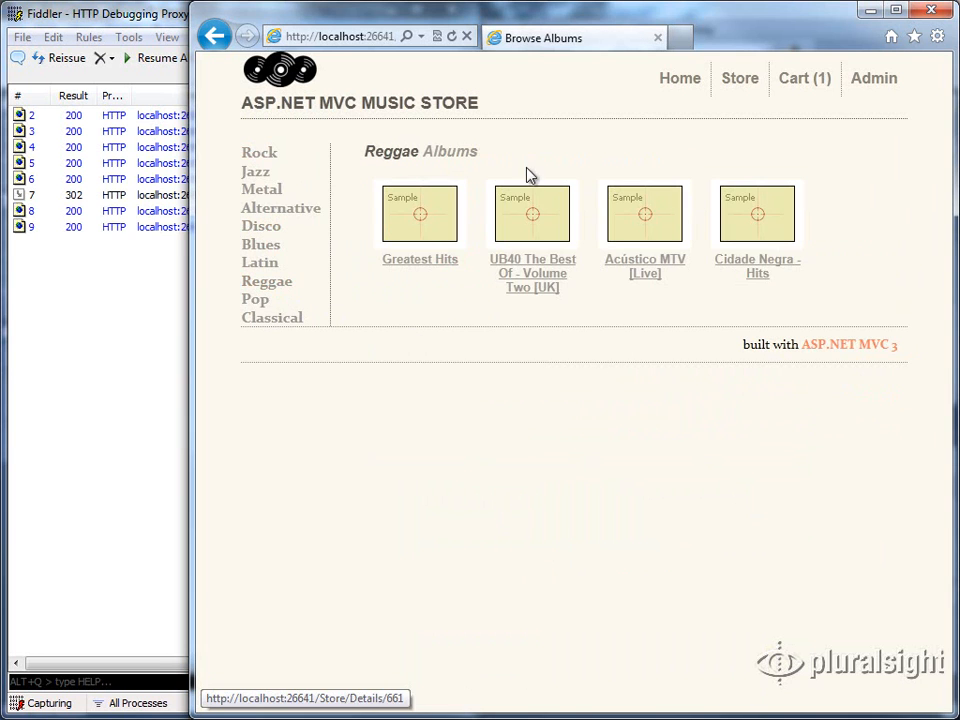
click(934, 12)
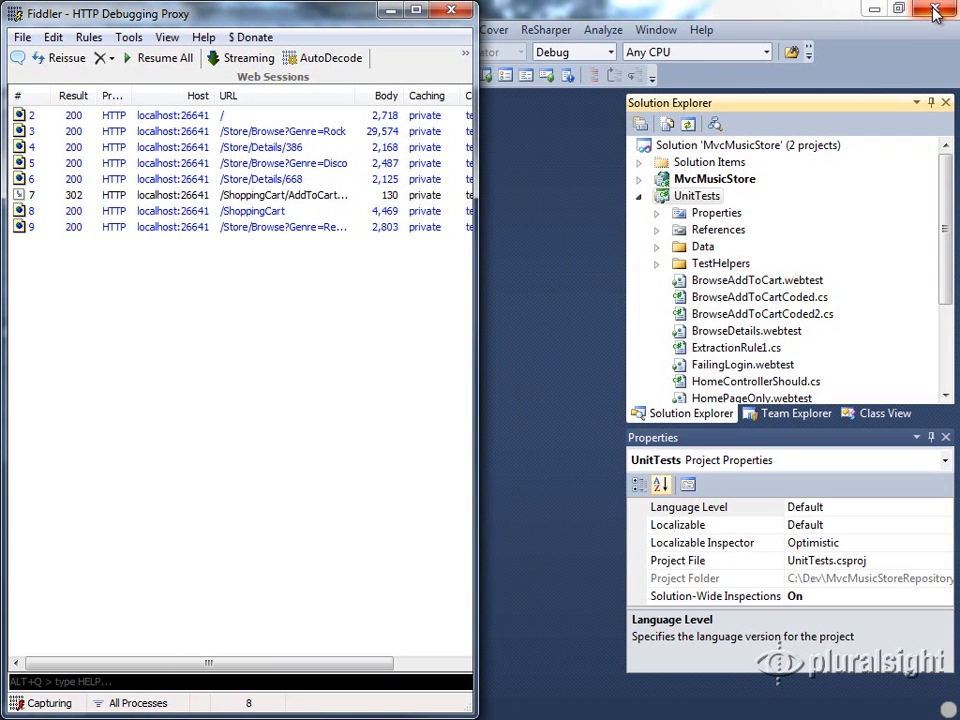
Maximize Fiddler and begin exporting all captured sessions in the Visual Studio WebTest format
click(410, 11)
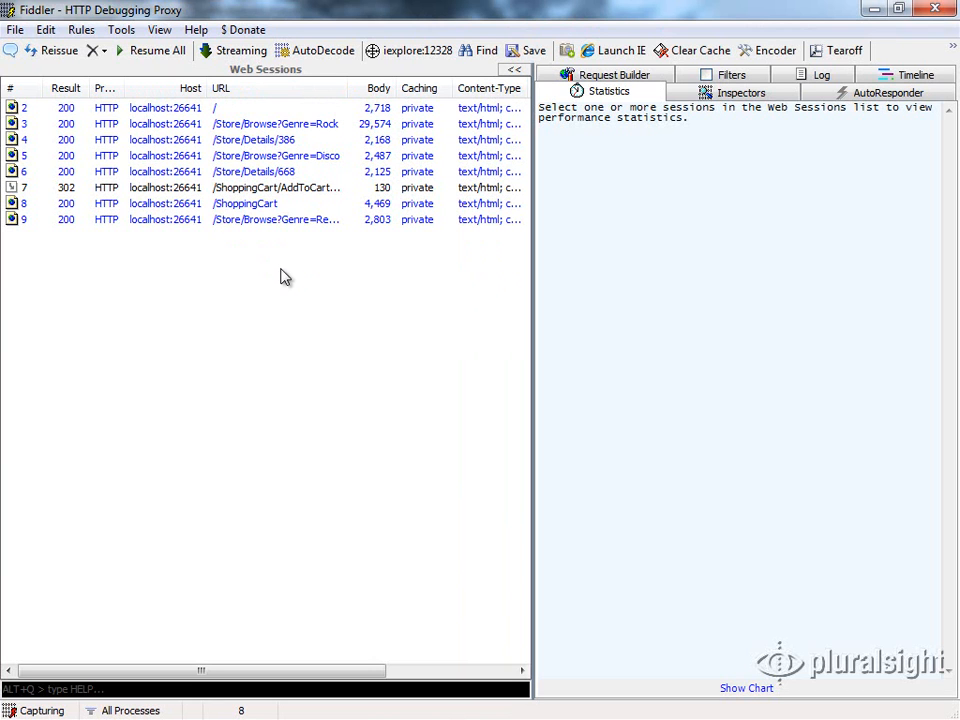
click(15, 30)
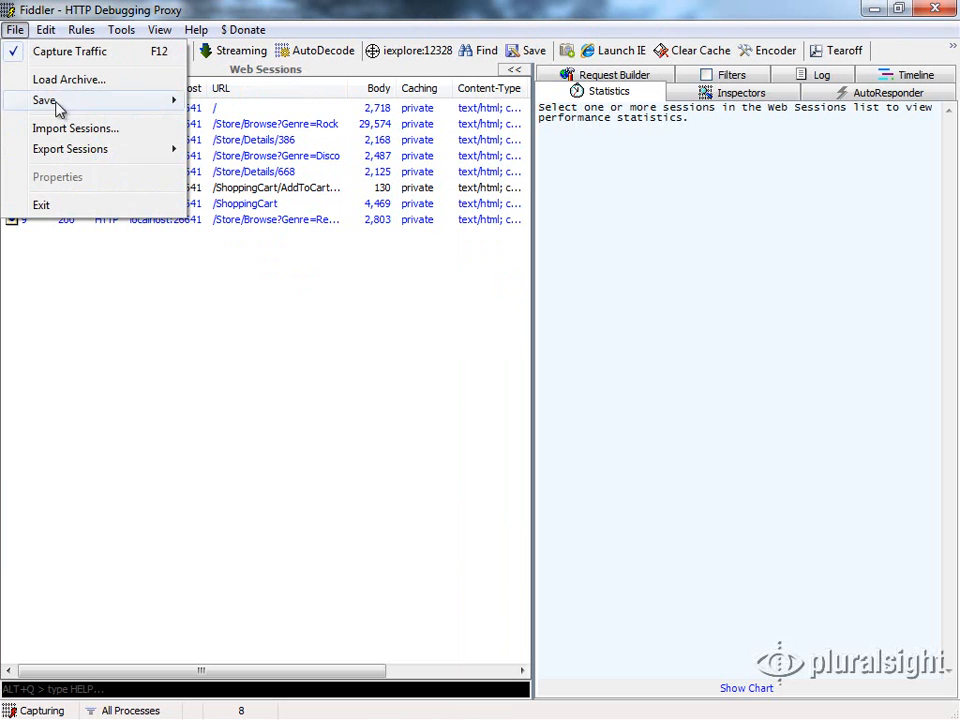
mouse_move(75, 154)
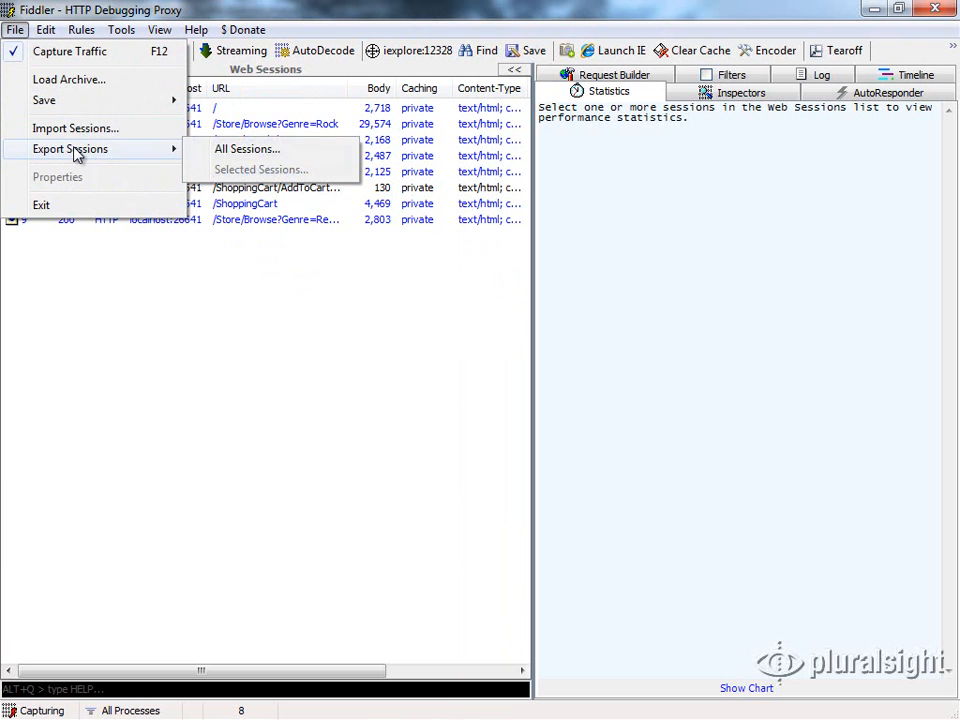
click(238, 152)
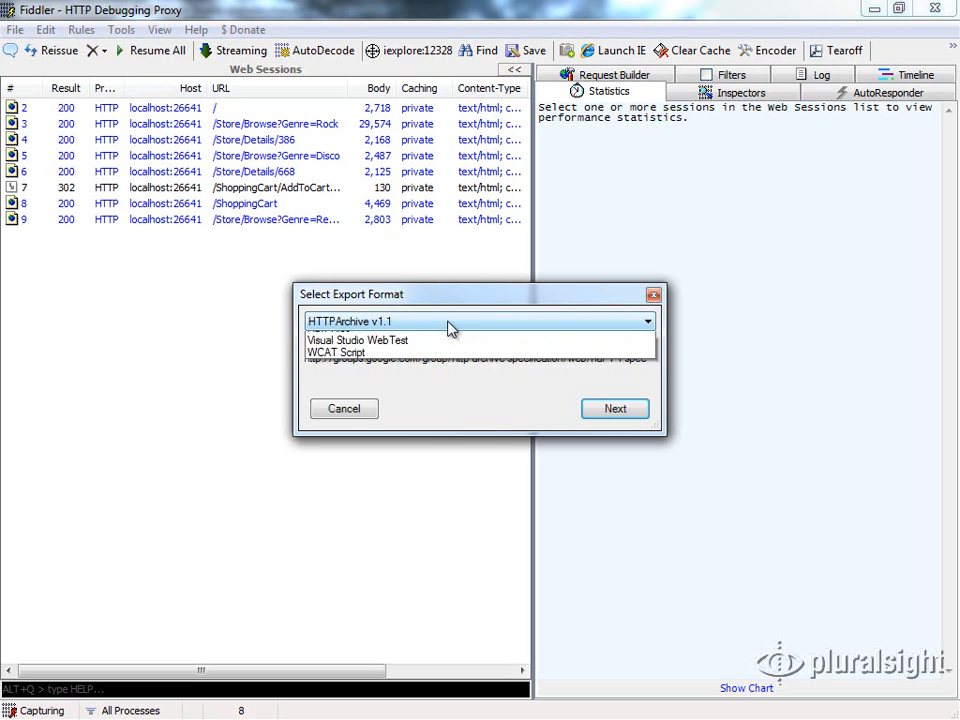
click(448, 323)
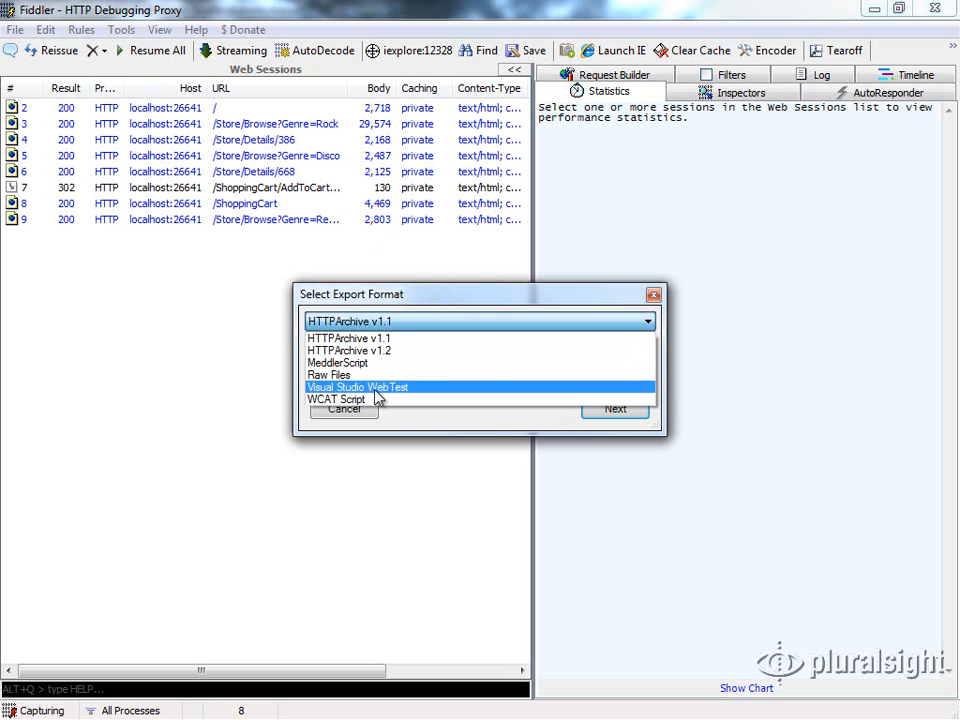
click(429, 389)
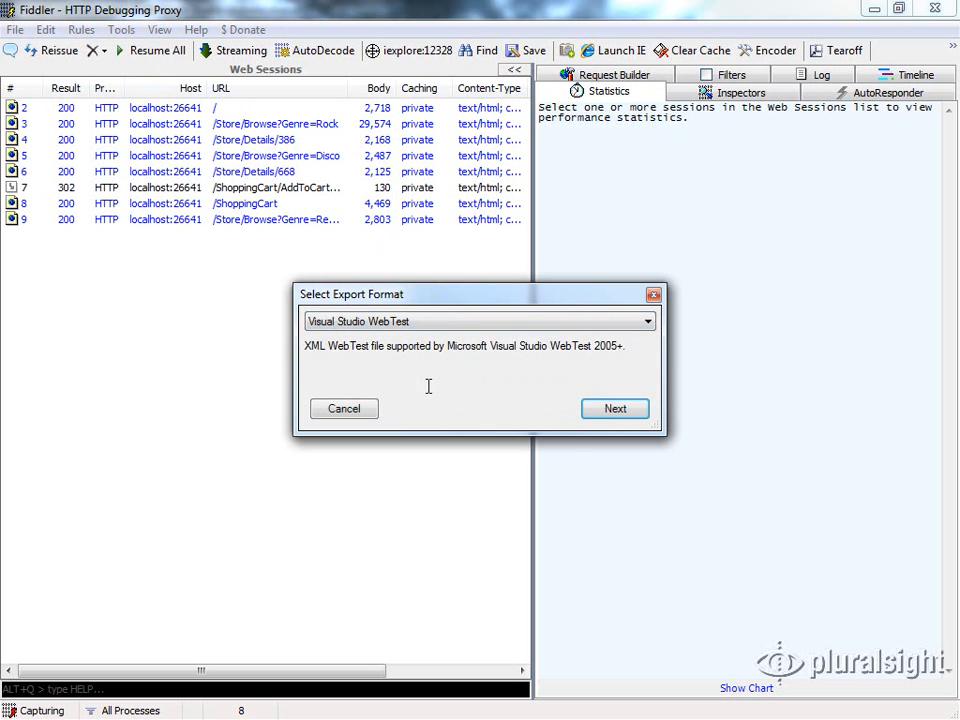
click(613, 408)
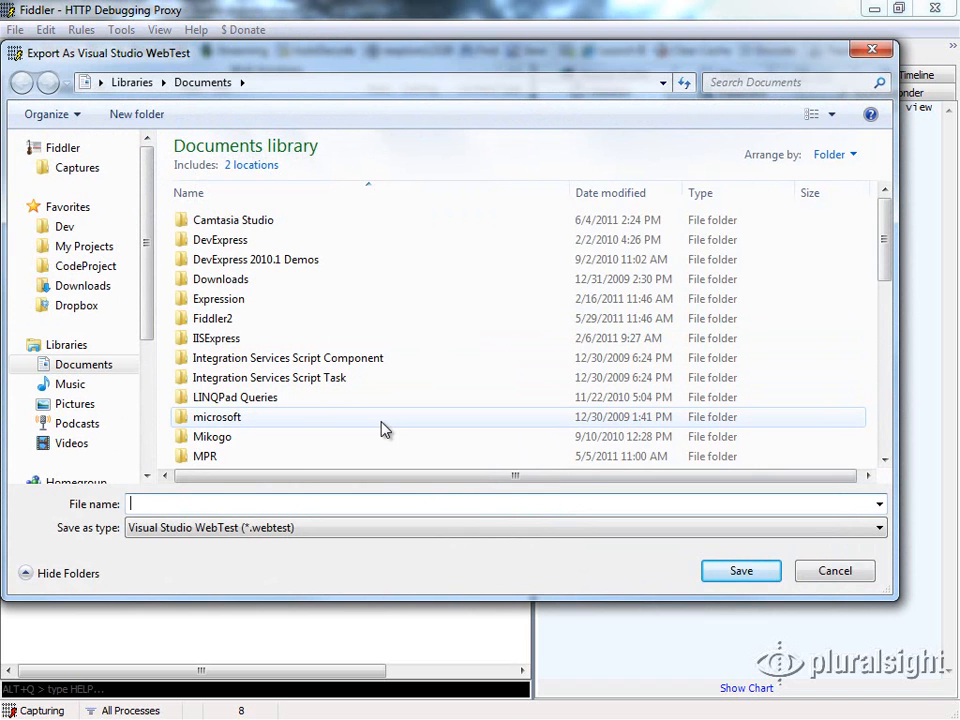
Save the export as c:\dev\scratch\psod.webtest with all listed plugins enabled, and minimize Fiddler to return to Visual Studio
text(c:\)
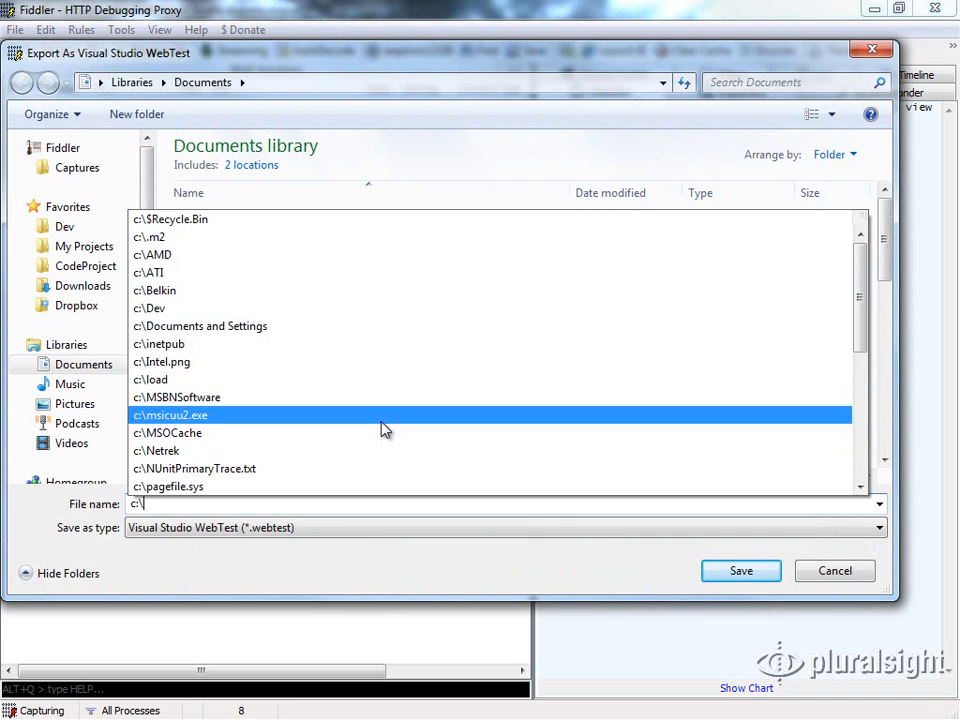
text(dev\scratch)
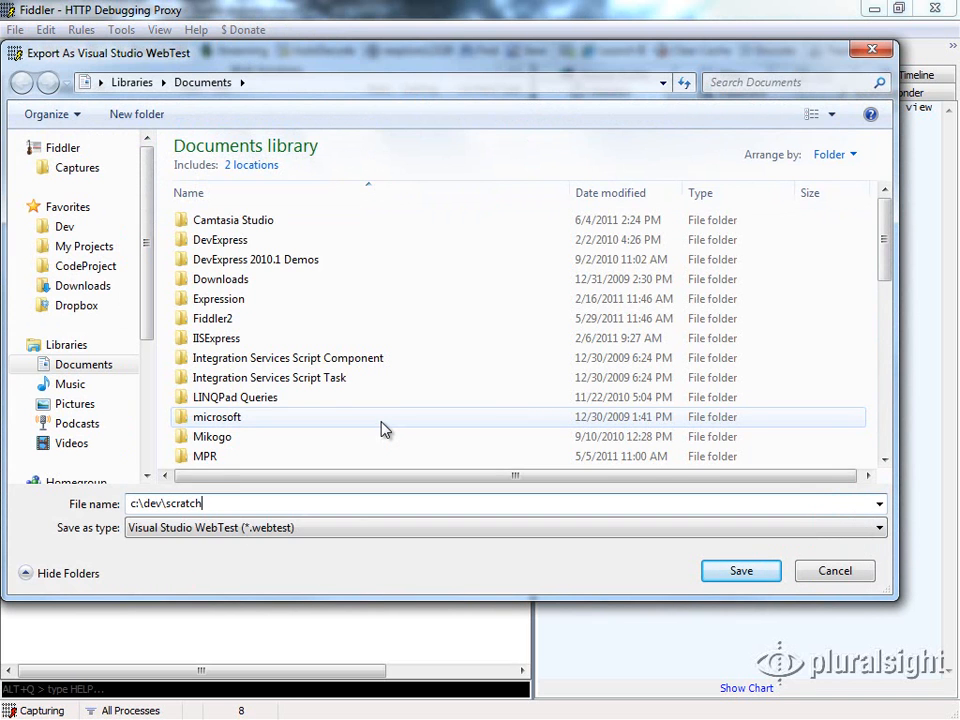
text(\)
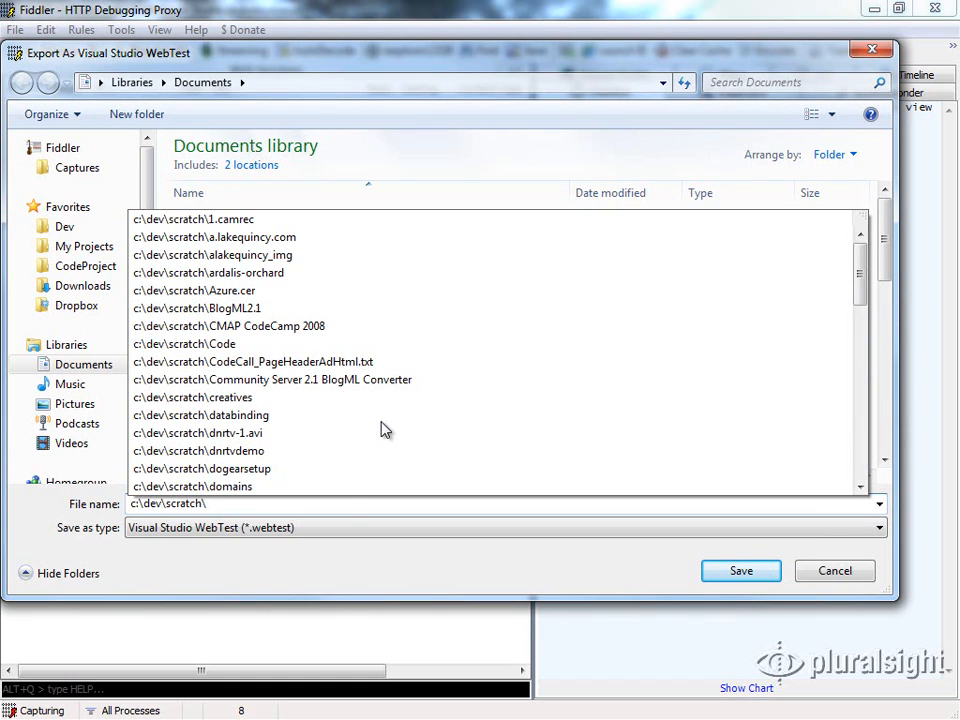
text(psod.we)
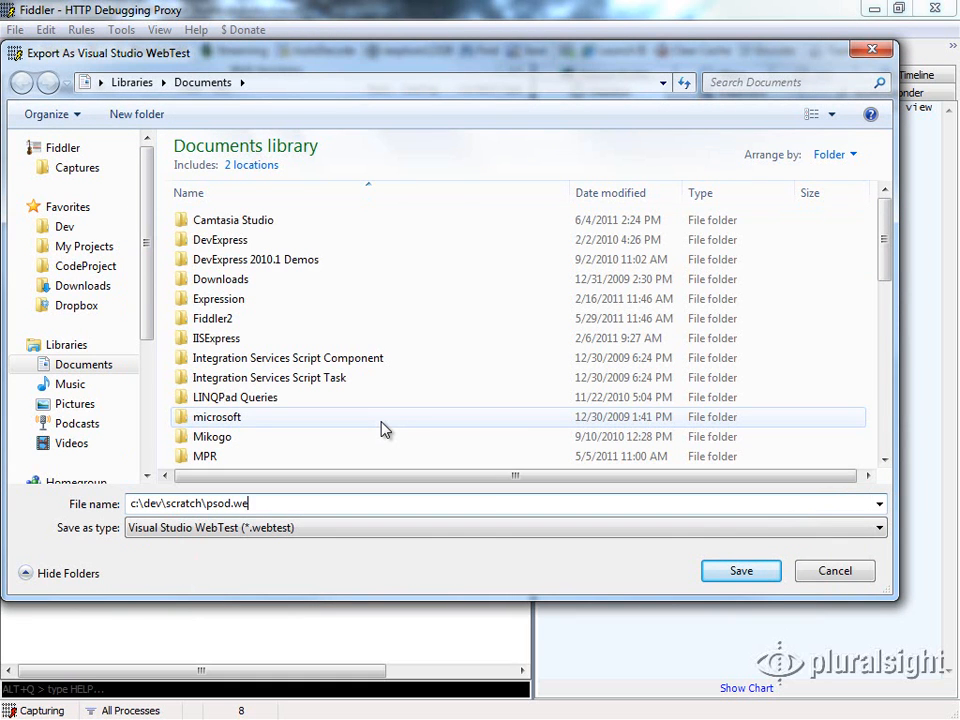
text(btest)
key(Return)
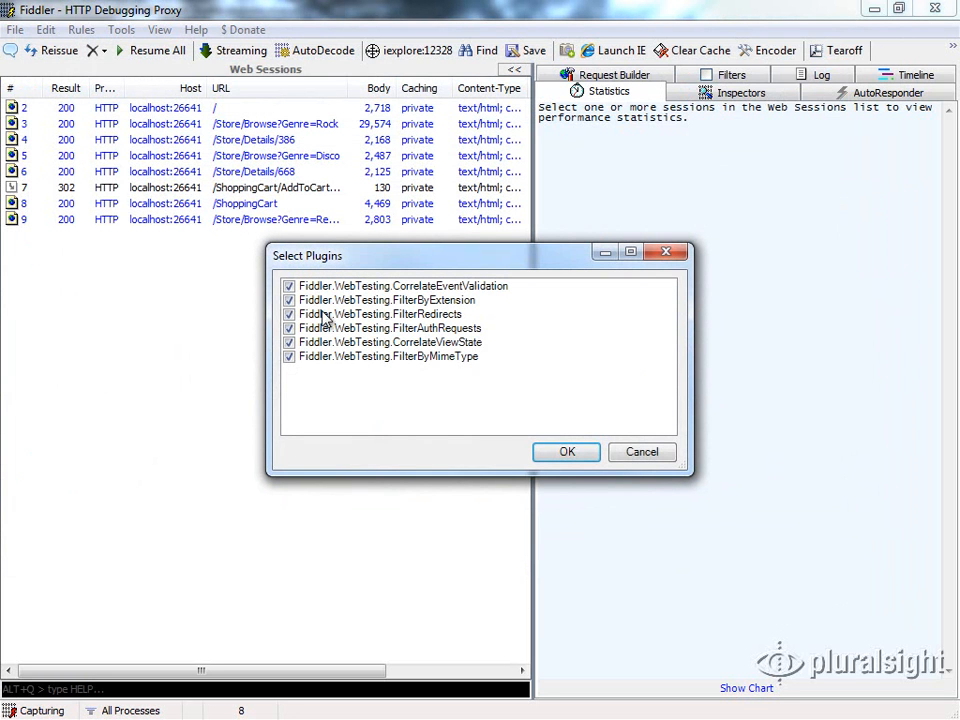
click(568, 450)
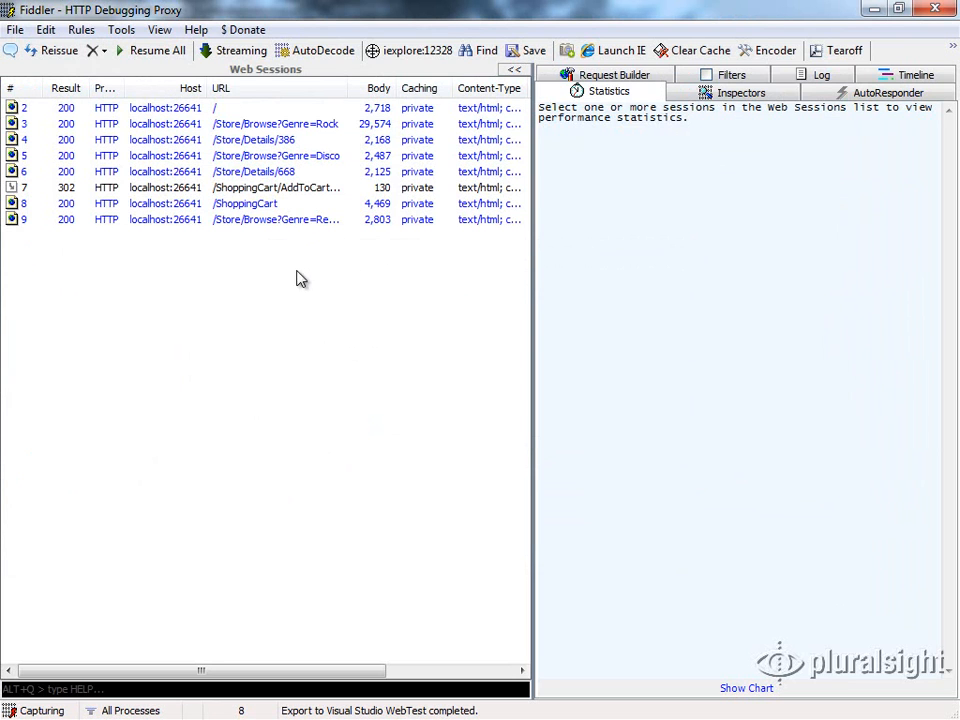
click(873, 11)
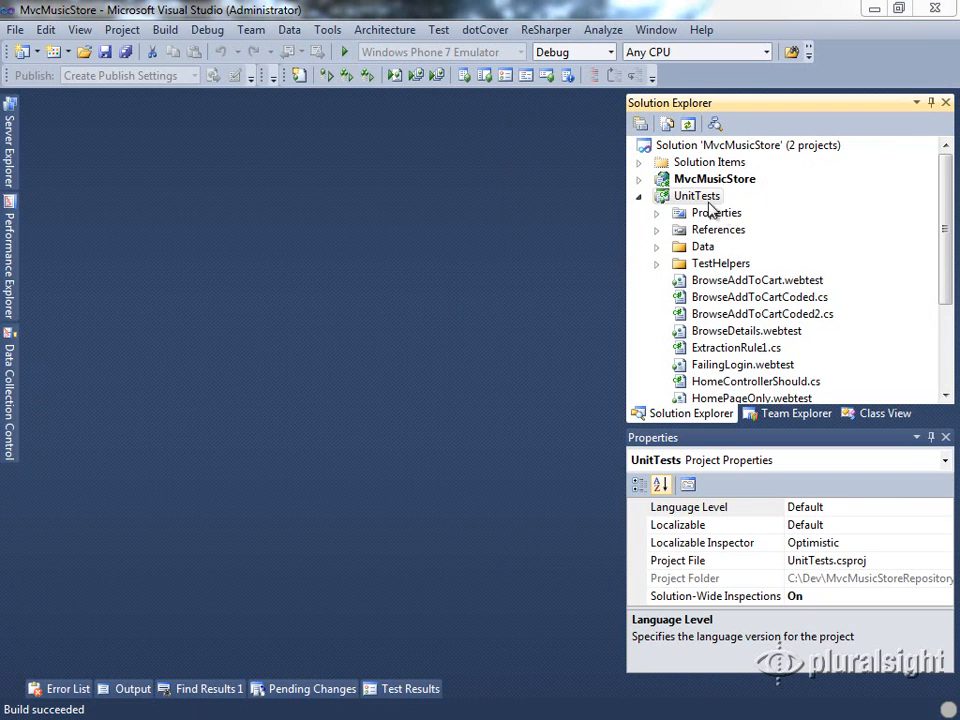
Add the existing file c:\dev\scratch\psod.webtest to the UnitTests project
click(659, 199)
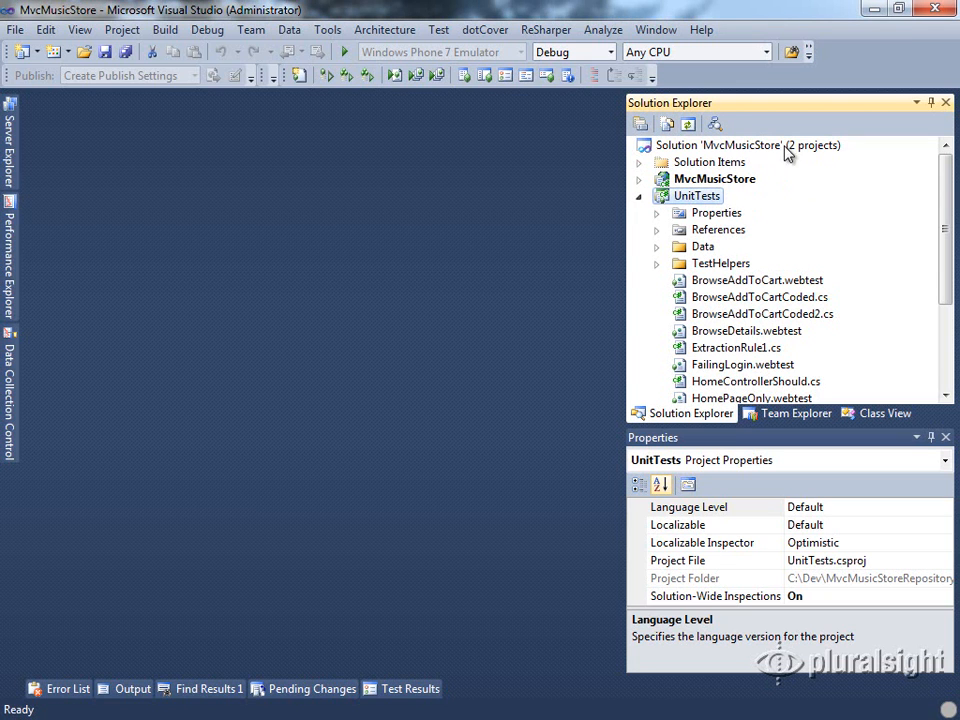
right_click(689, 198)
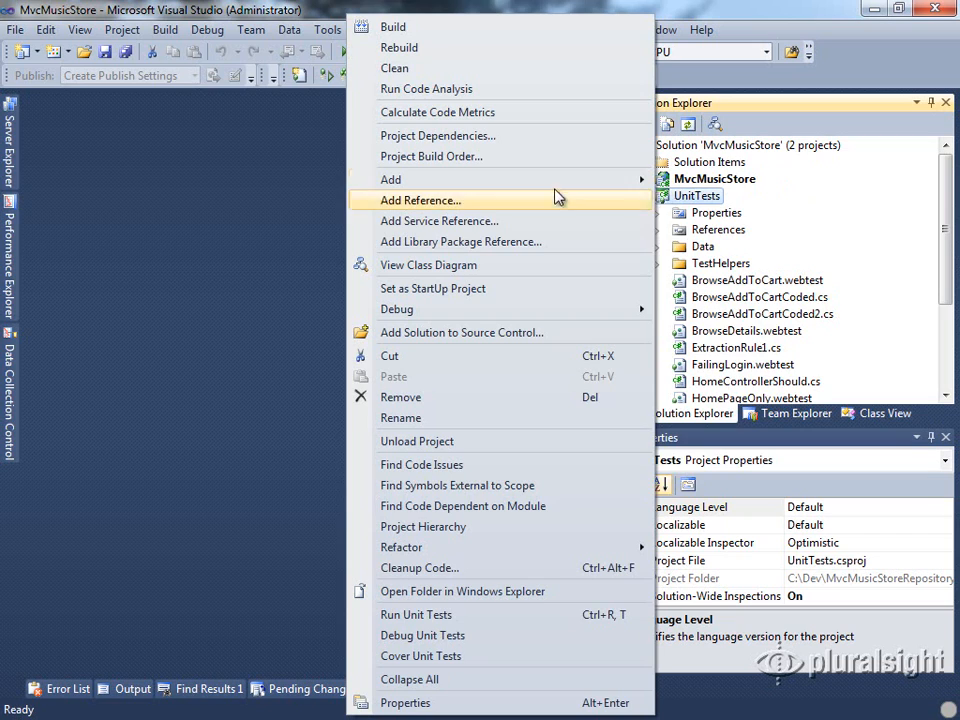
mouse_move(555, 188)
click(722, 223)
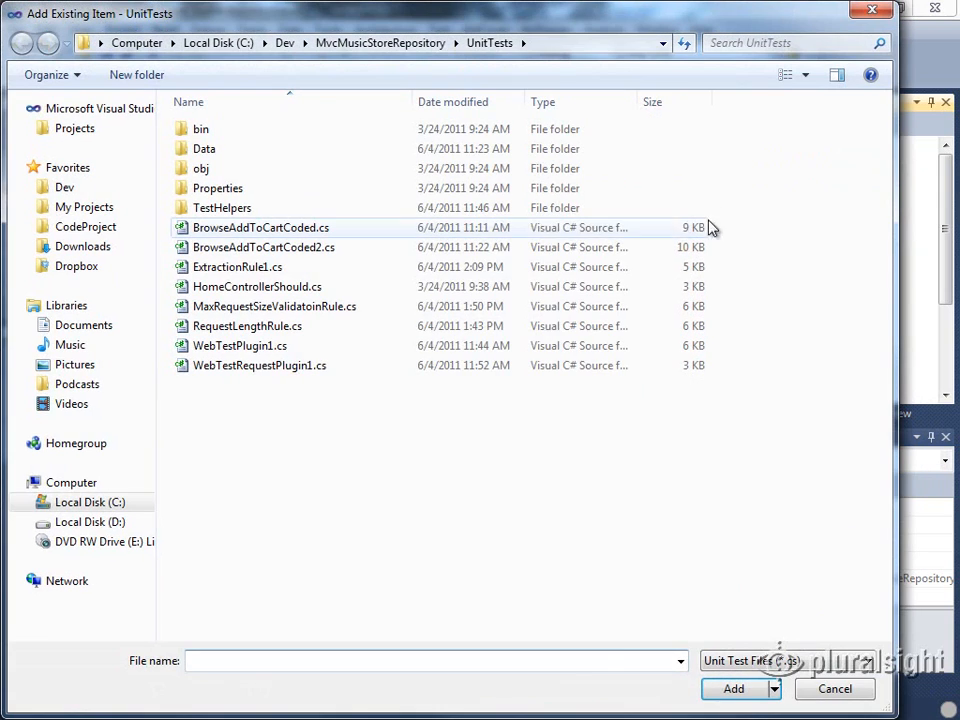
text(c:\)
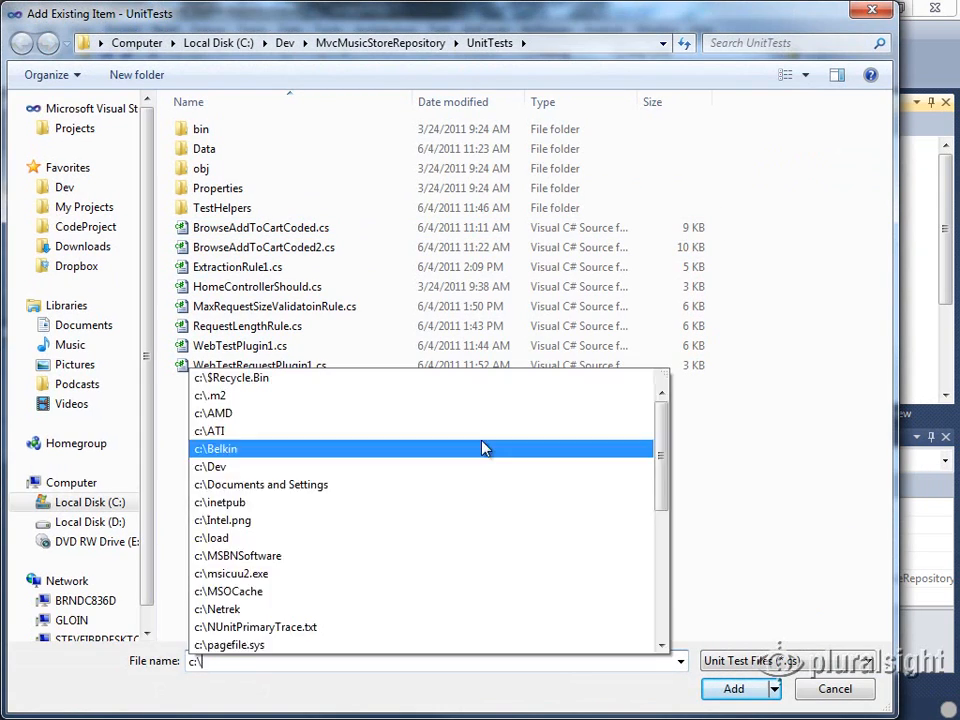
text(dev\scratch\ps)
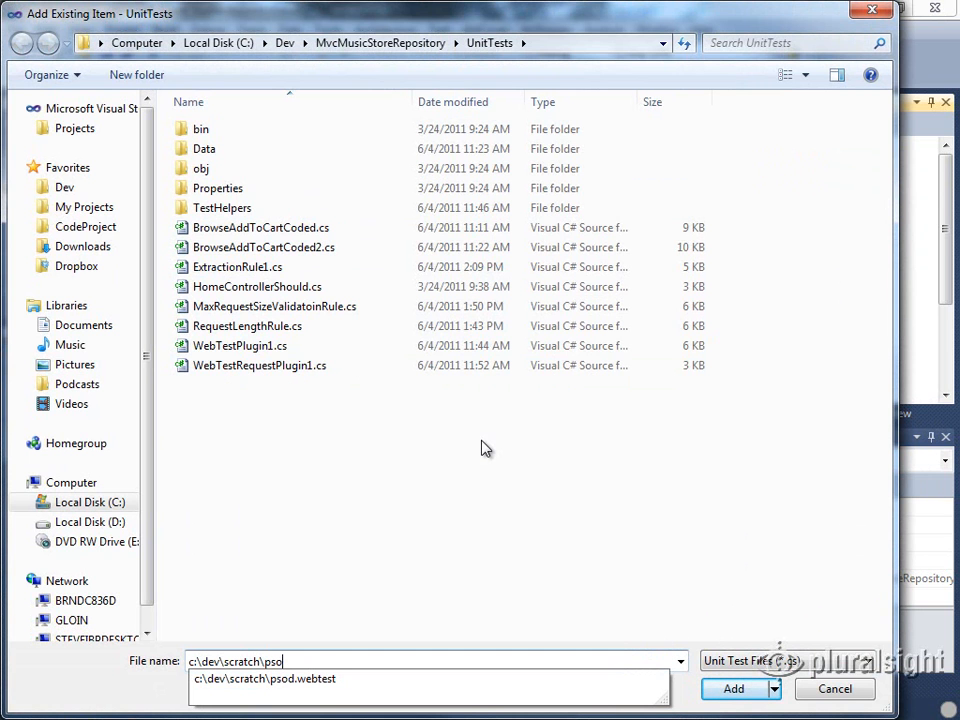
text(o)
key(Down)
key(Return)
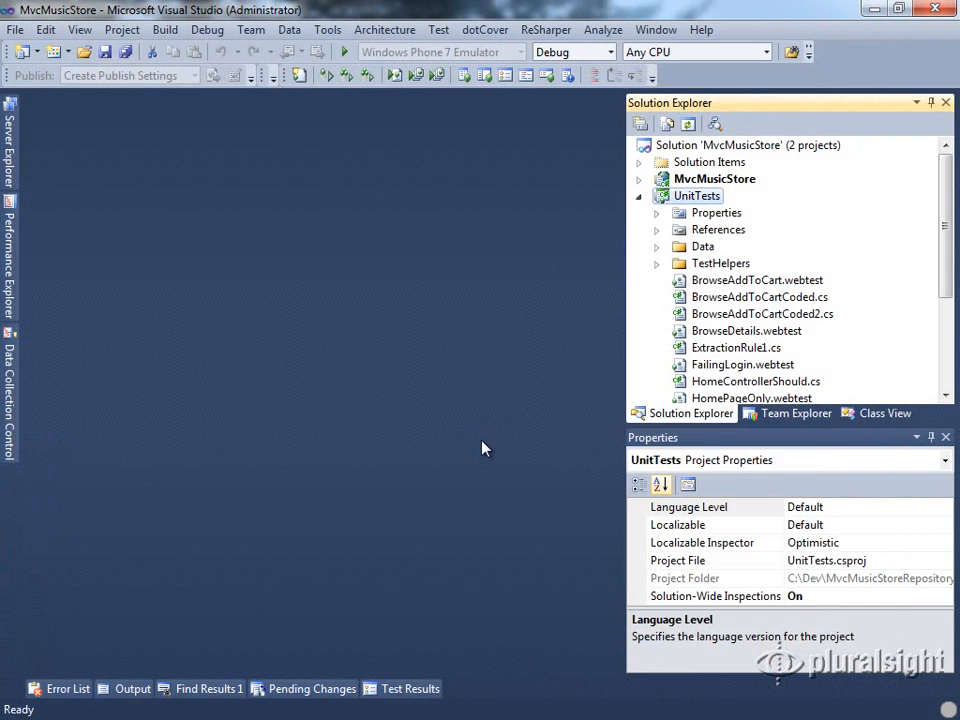
Open psod.webtest from the UnitTests project and expand its three Store/Browse requests
drag(949, 272, 953, 350)
click(737, 333)
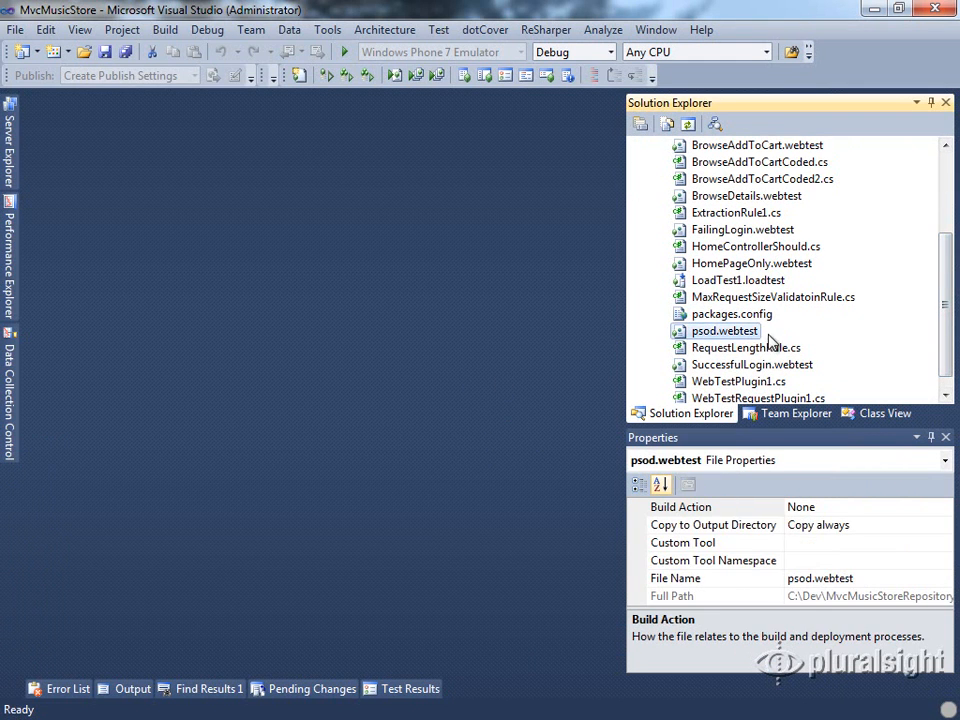
double_click(677, 338)
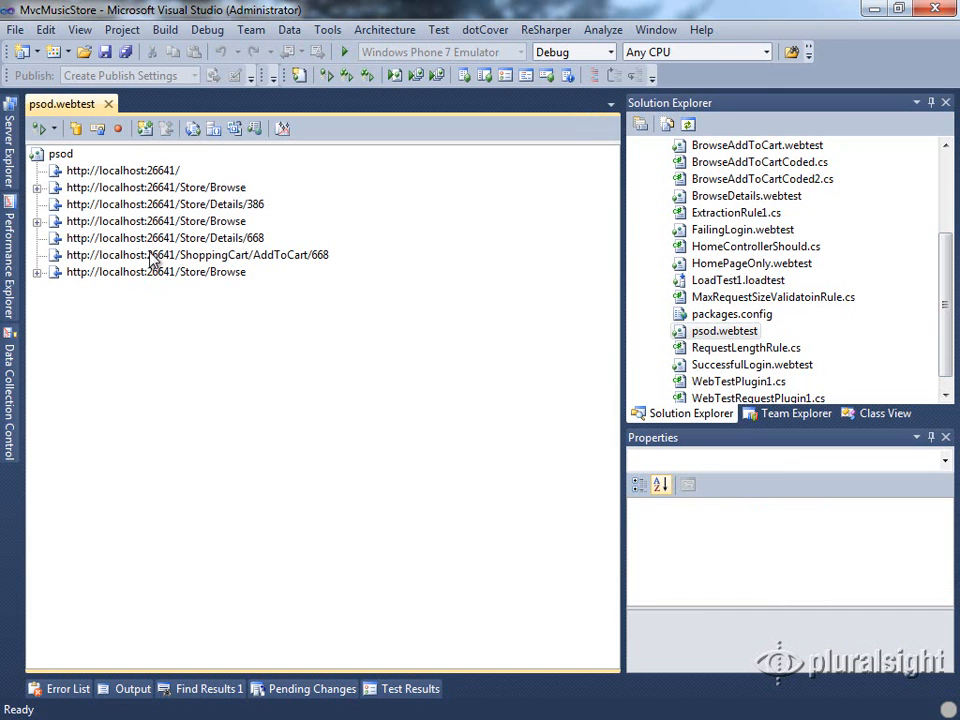
click(37, 188)
click(37, 238)
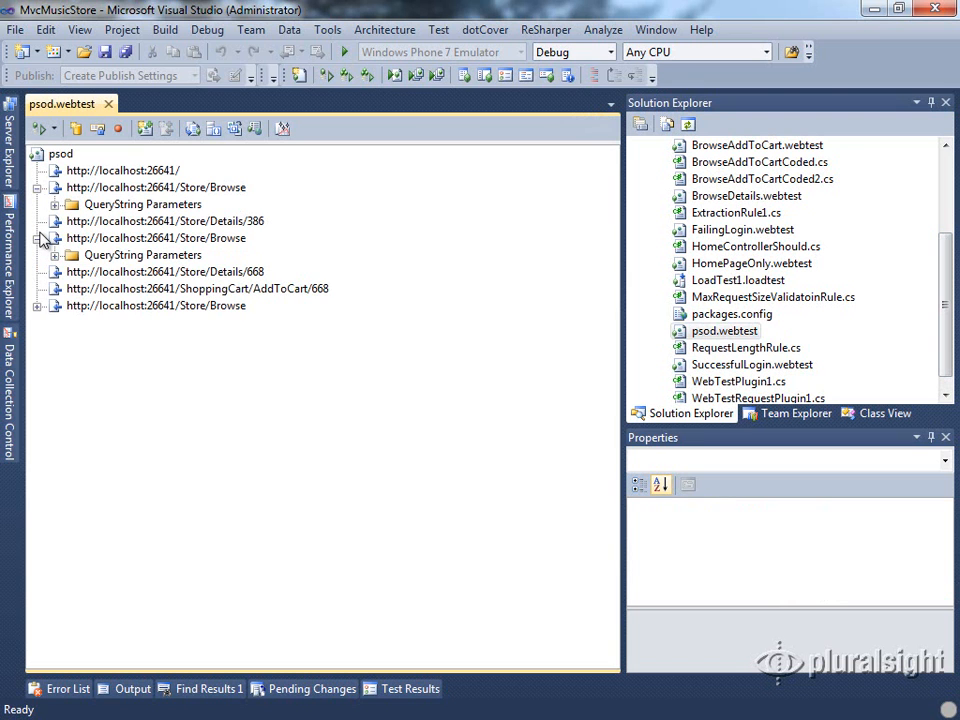
click(37, 305)
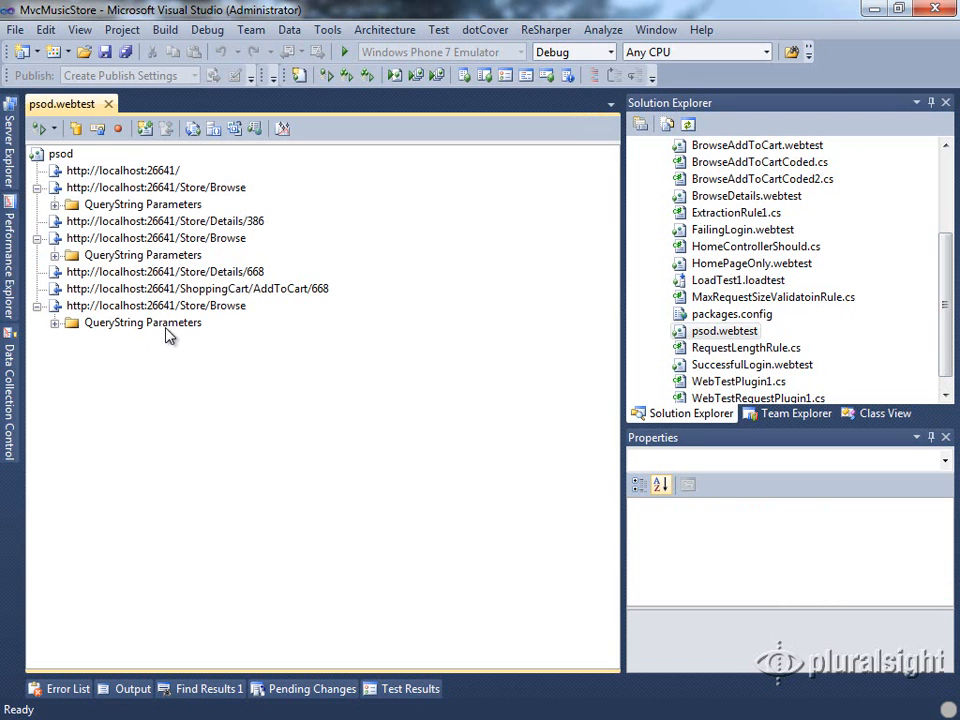
Run the psod web test, inspect the rendered pages for home, Store/Browse, Details/386 and Details/668, and return to psod.webtest
click(40, 128)
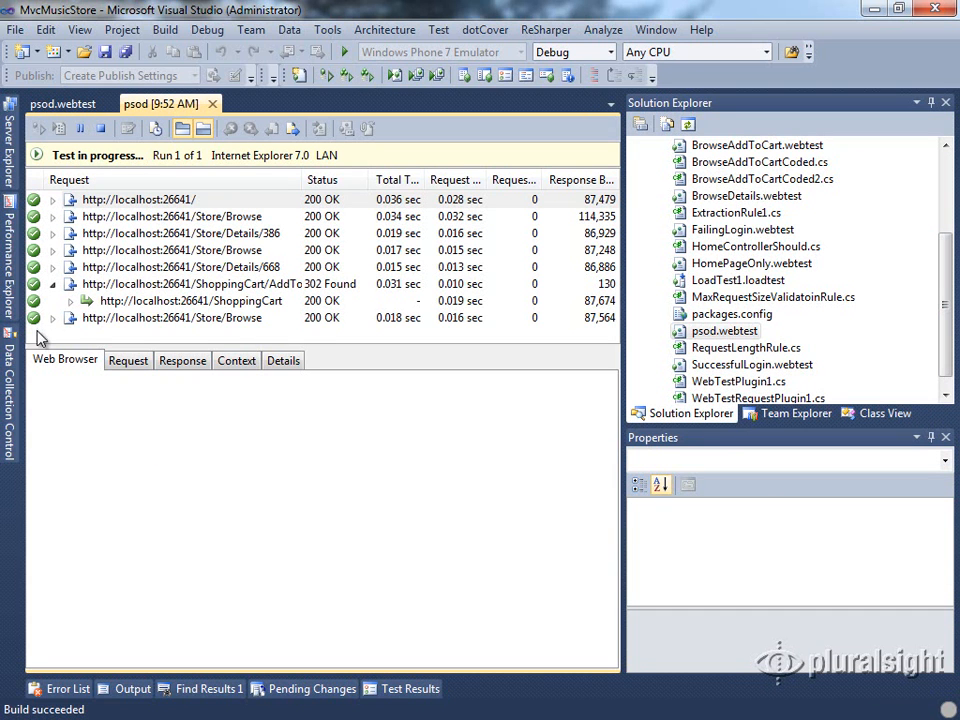
click(128, 203)
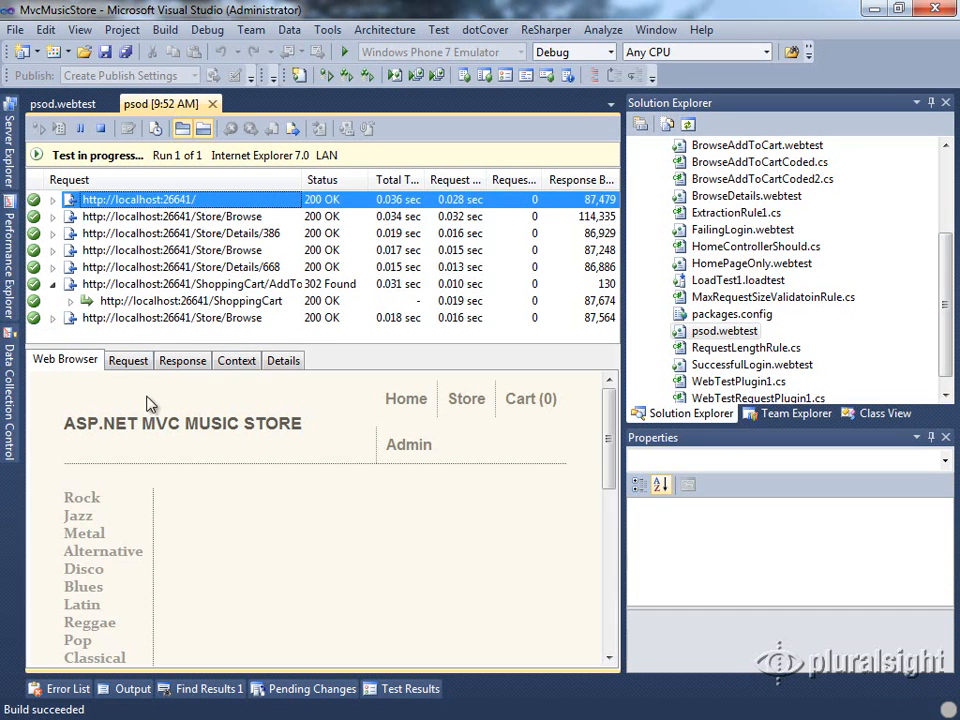
click(95, 219)
click(106, 236)
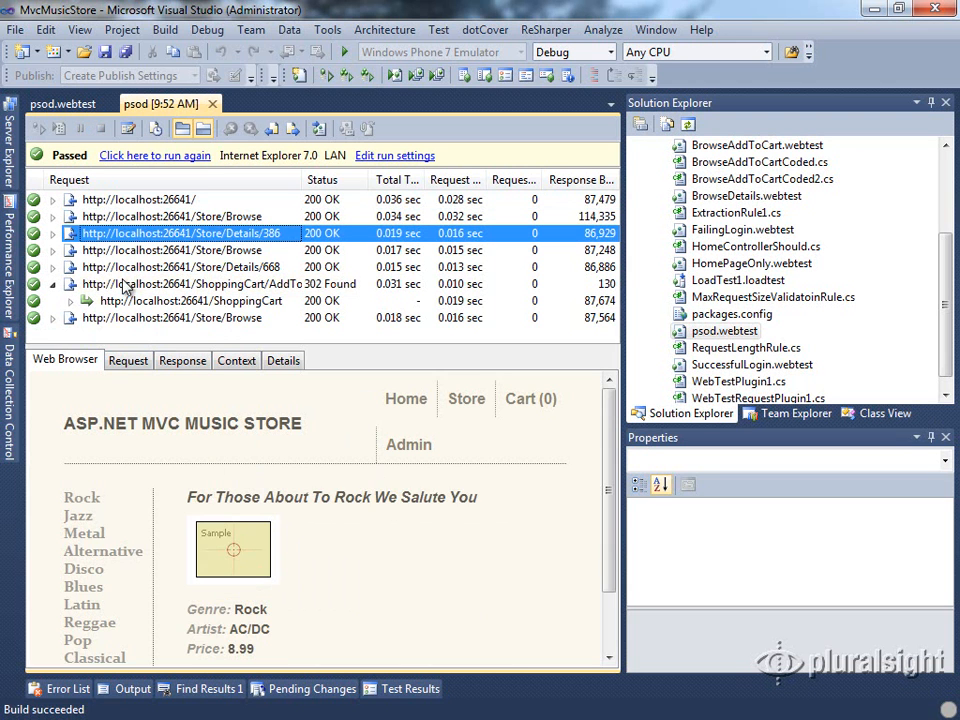
click(115, 267)
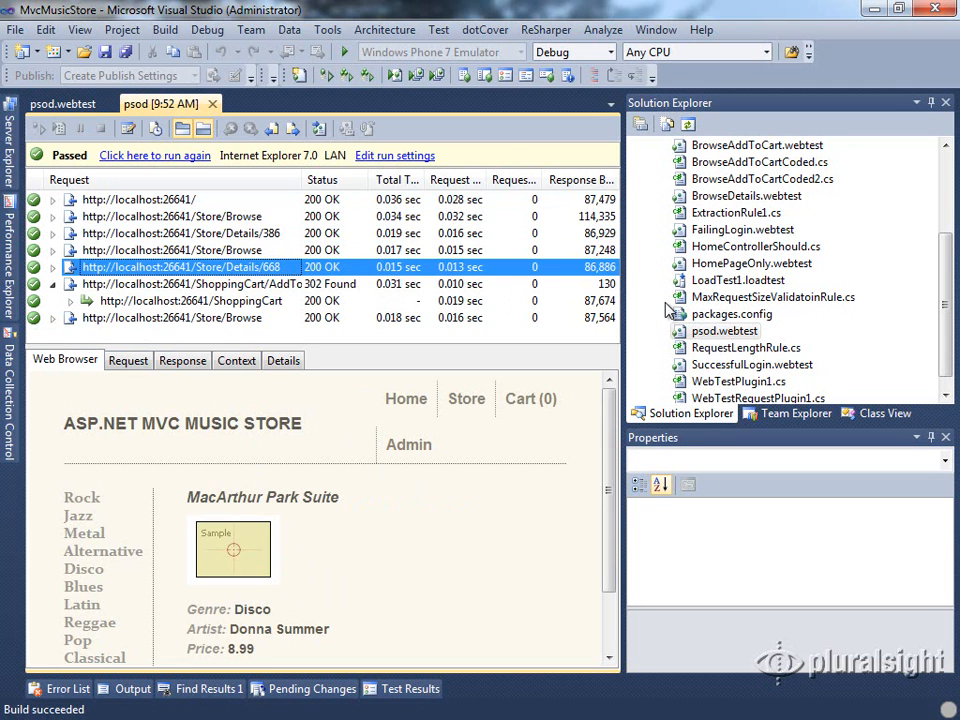
click(70, 102)
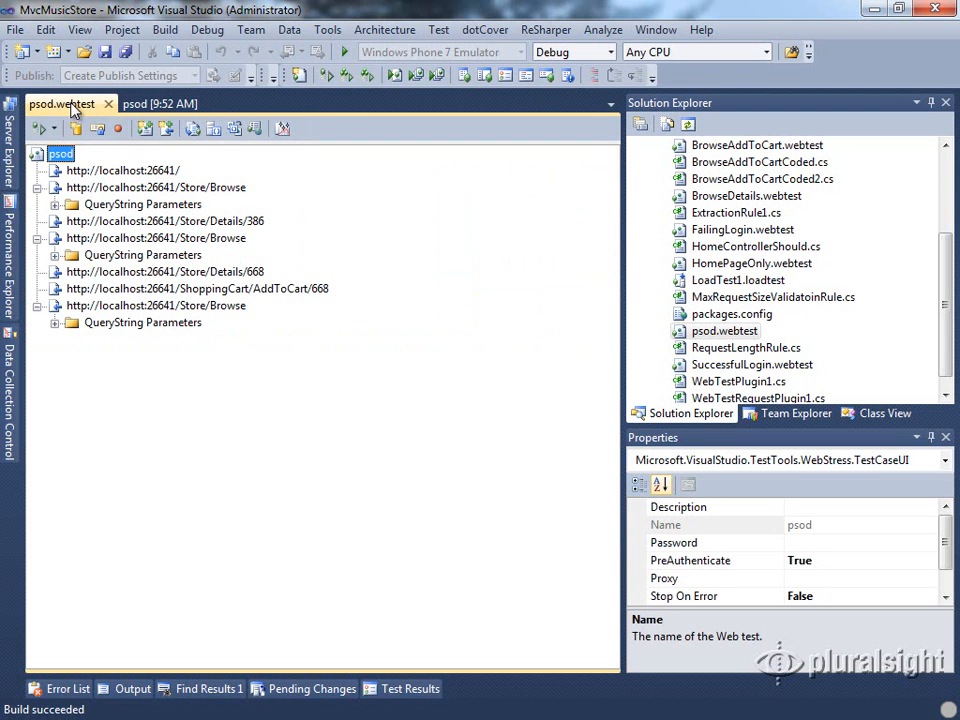